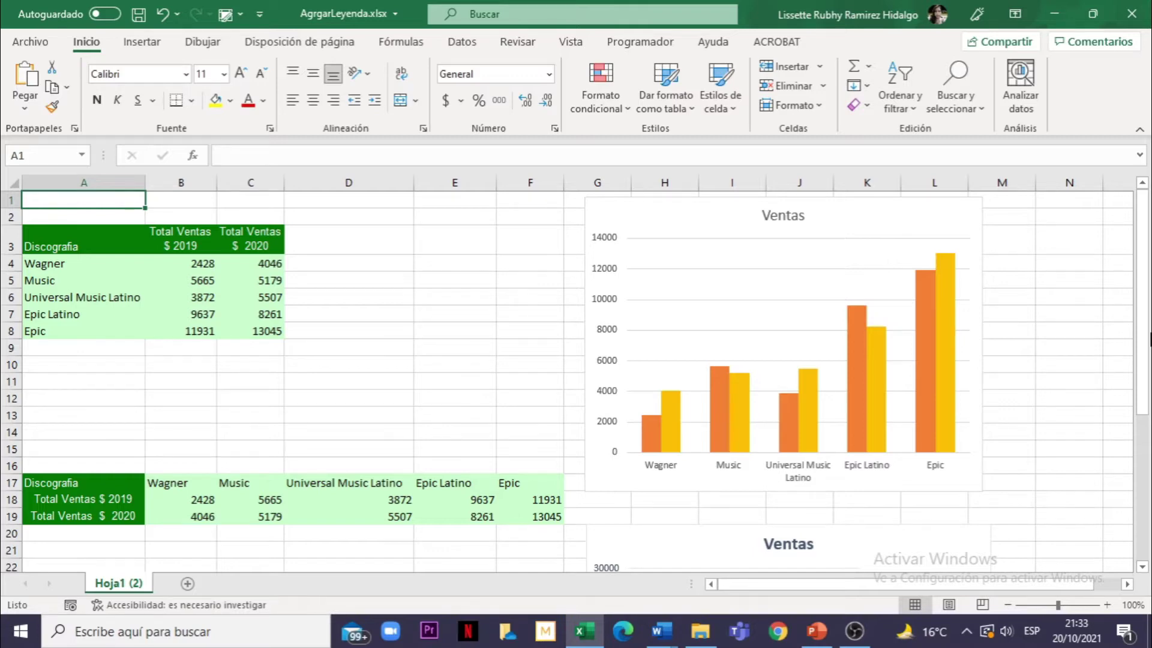
- Select the legend of the Ventas area chart and look over the surrounding sheet
scroll(990, 400, "down", 2)
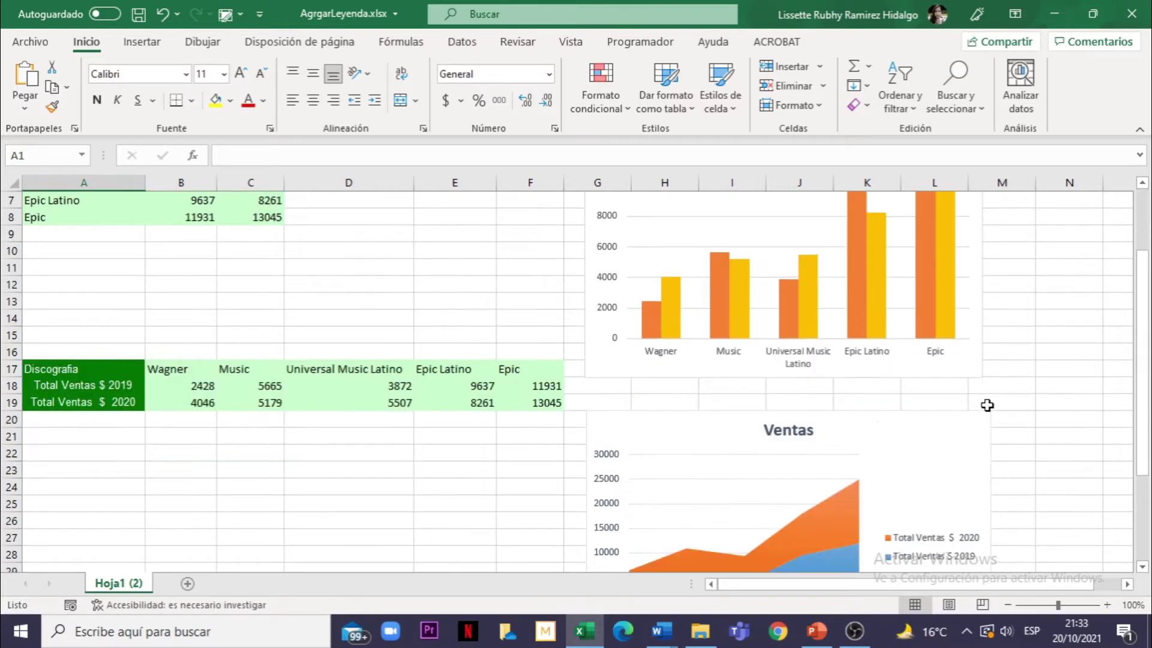
scroll(960, 501, "down", 1)
scroll(960, 501, "down", 1)
left_click(960, 501)
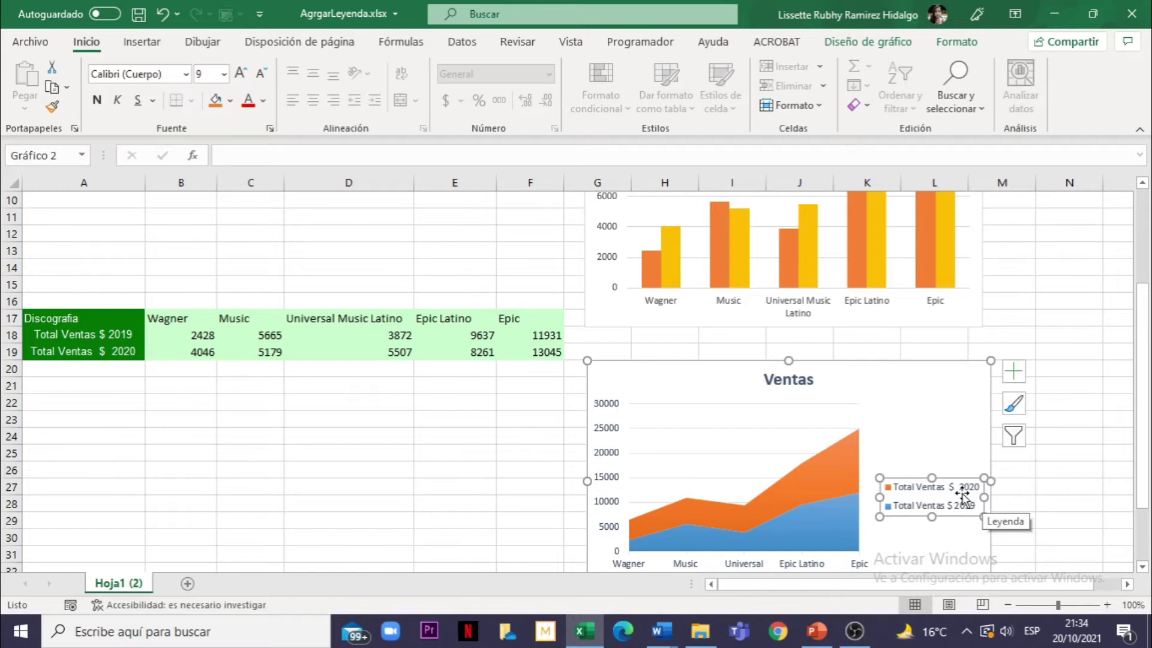
scroll(974, 494, "up", 2)
scroll(974, 495, "up", 1)
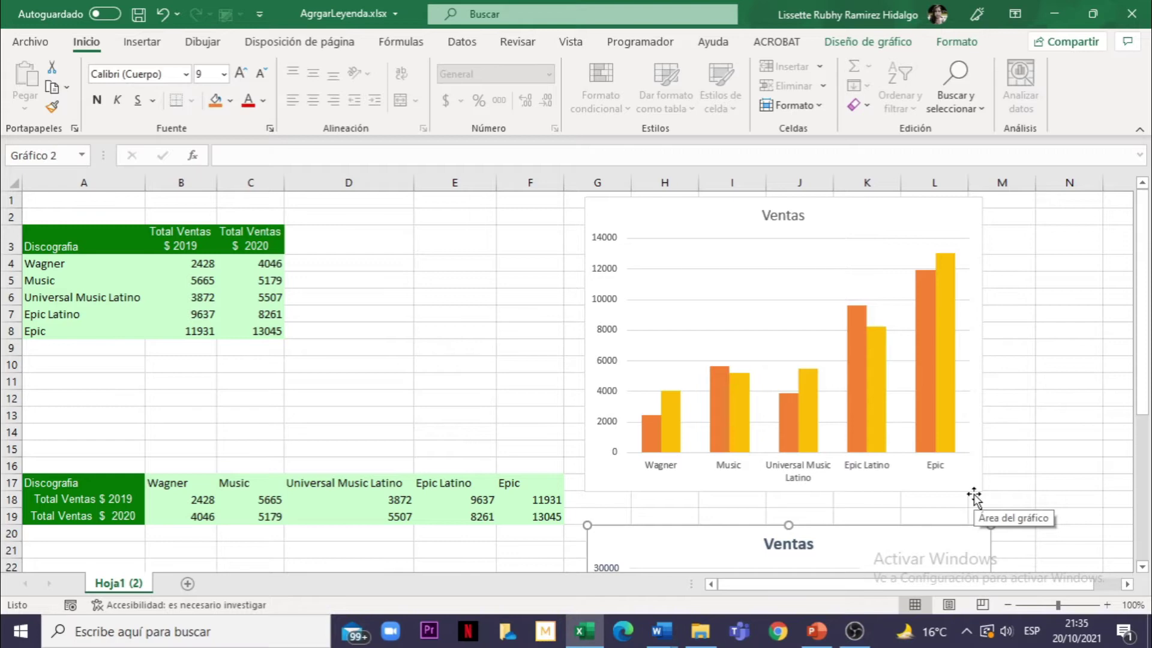
scroll(973, 495, "down", 1)
scroll(974, 496, "down", 1)
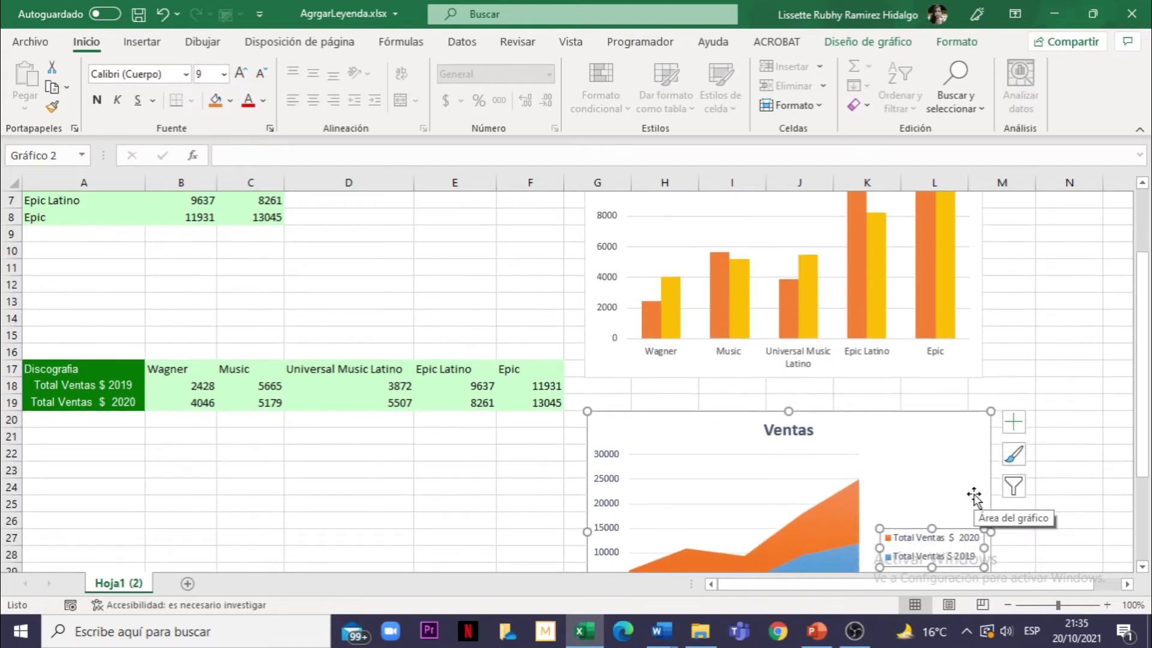
scroll(974, 496, "down", 1)
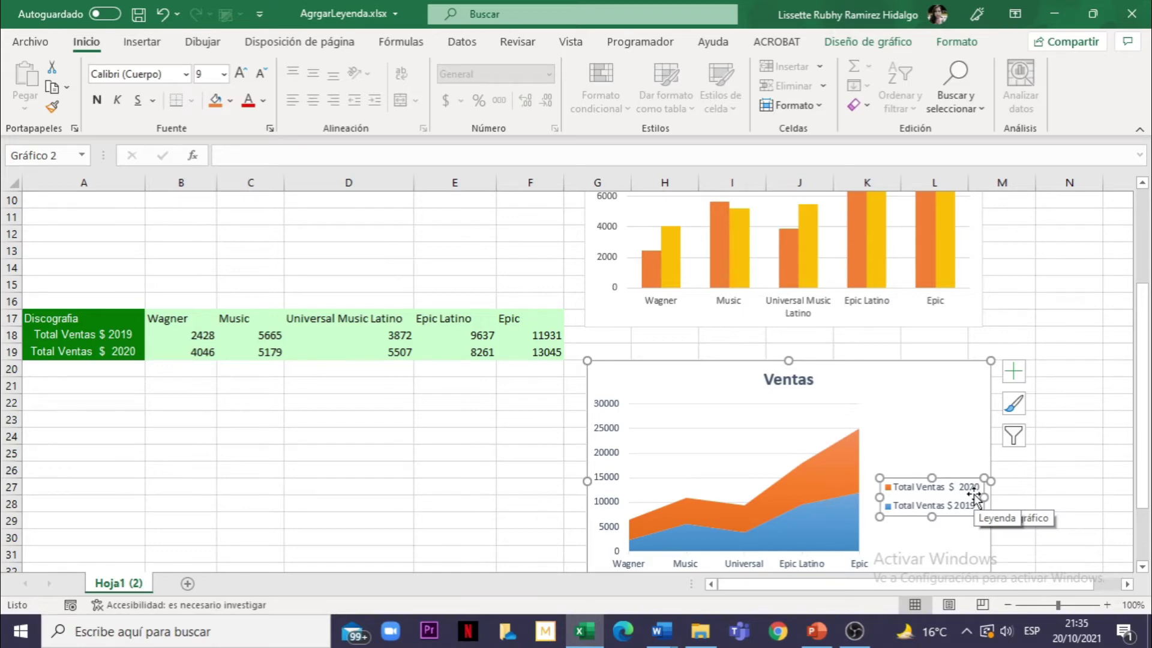
scroll(973, 496, "up", 2)
scroll(974, 495, "up", 1)
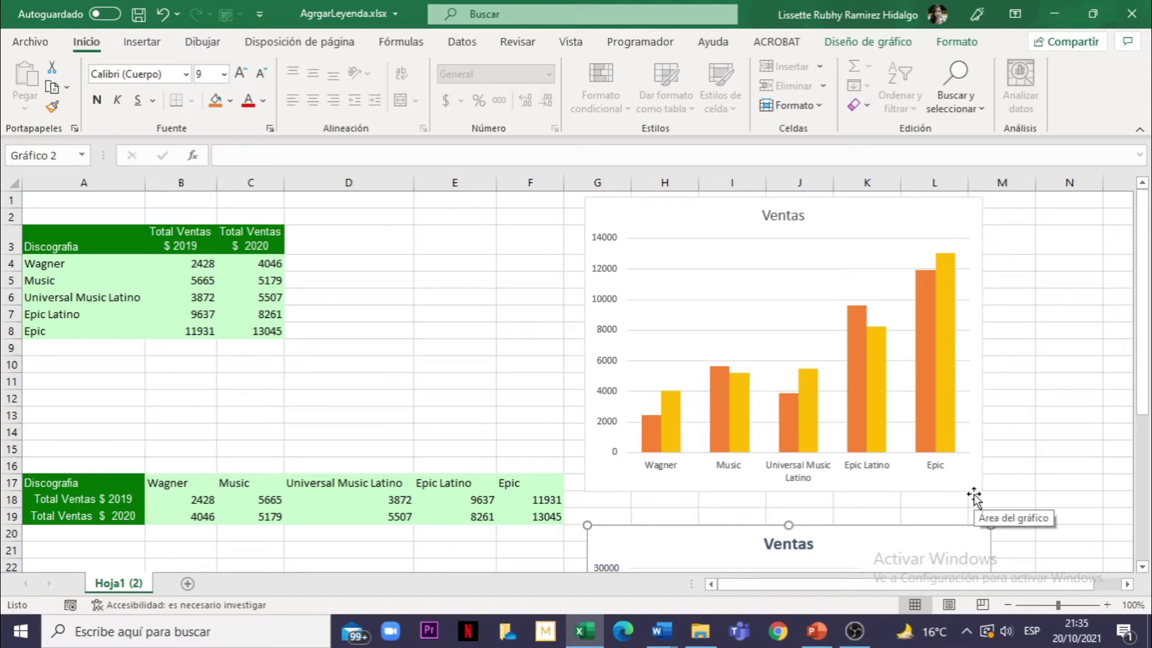
scroll(974, 495, "down", 2)
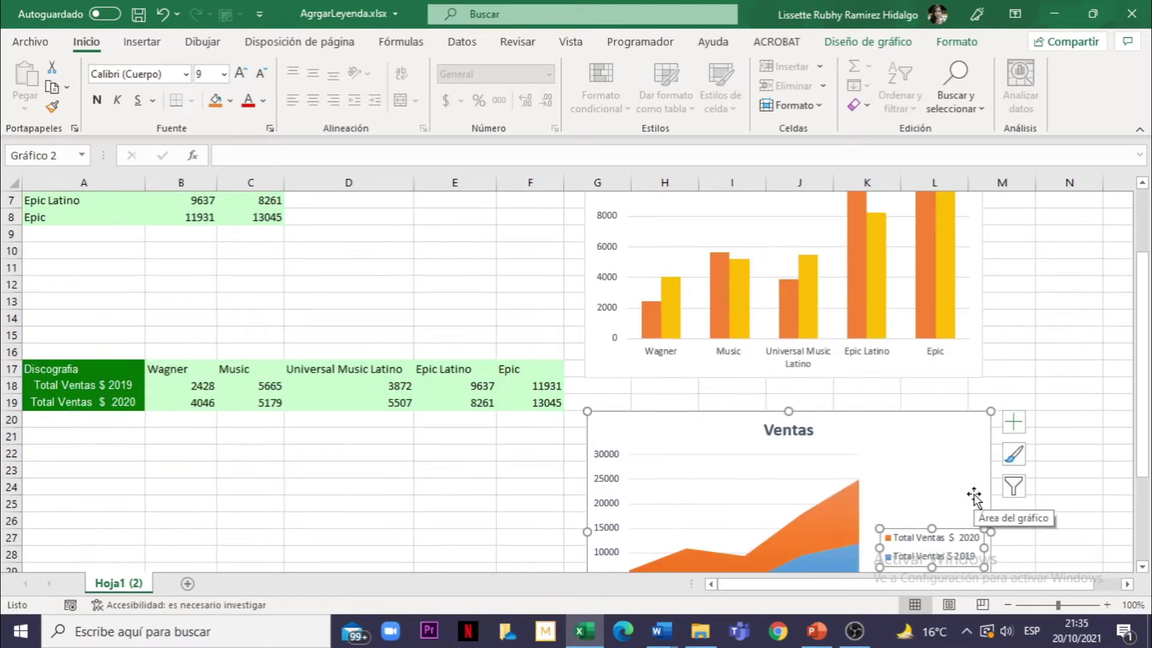
scroll(974, 495, "down", 1)
scroll(974, 494, "down", 1)
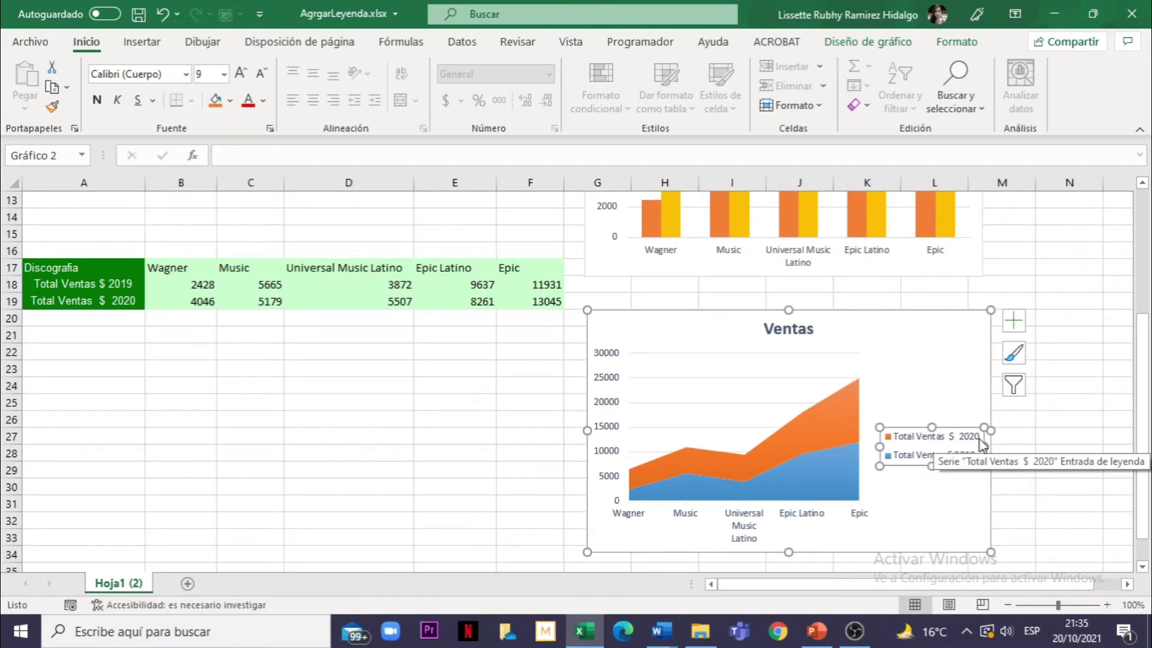
scroll(951, 412, "up", 2)
scroll(923, 365, "up", 1)
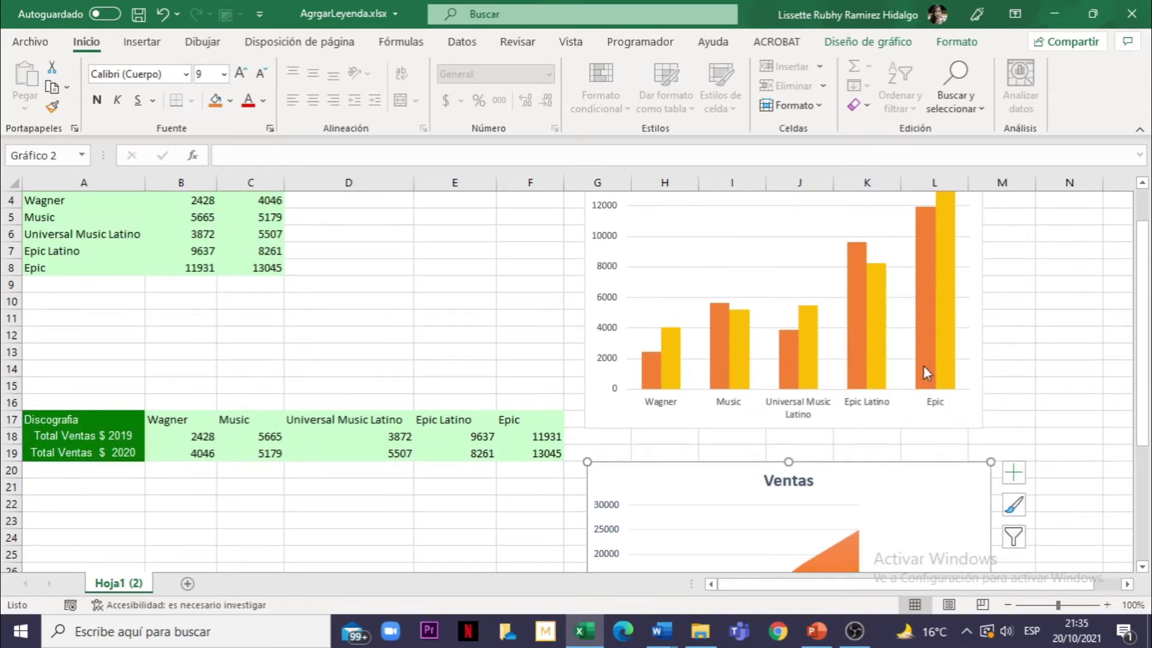
- Select the whole Ventas column chart and show its Chart Elements list
left_click(923, 365)
left_click(930, 366)
scroll(931, 365, "up", 1)
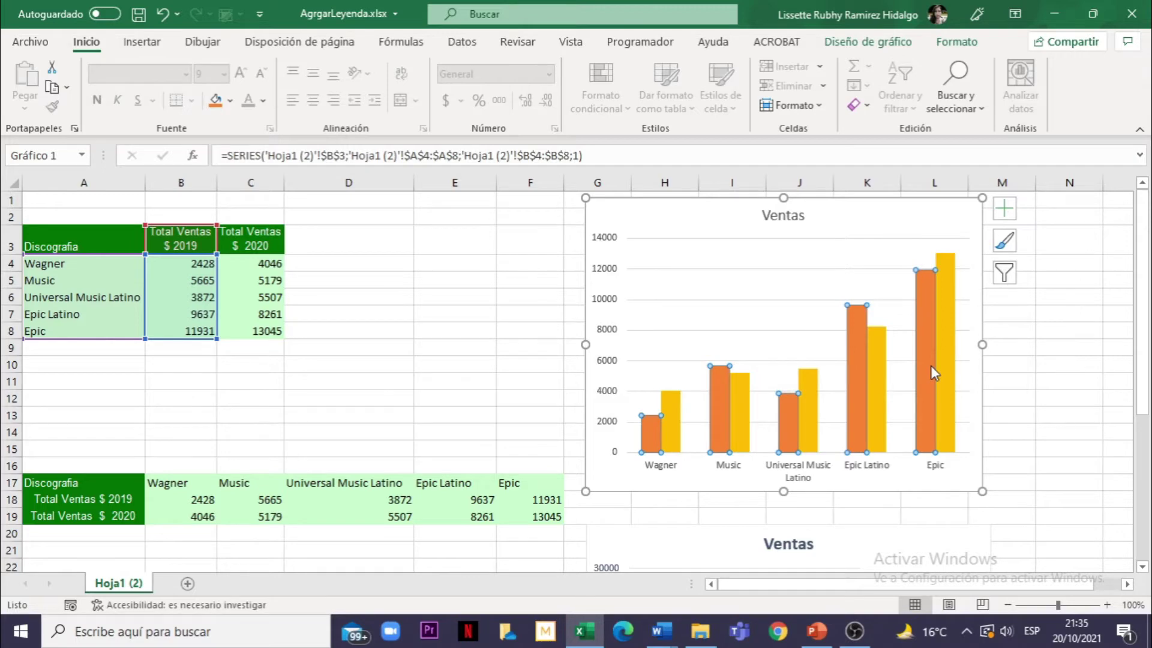
left_click(957, 223)
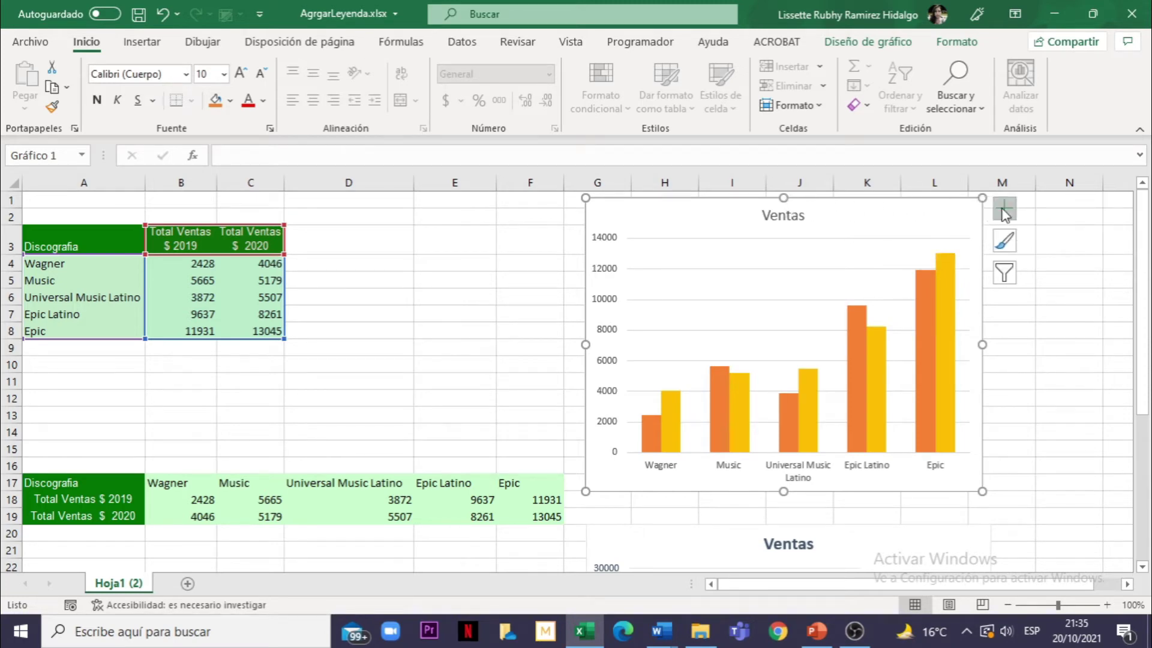
left_click(1005, 210)
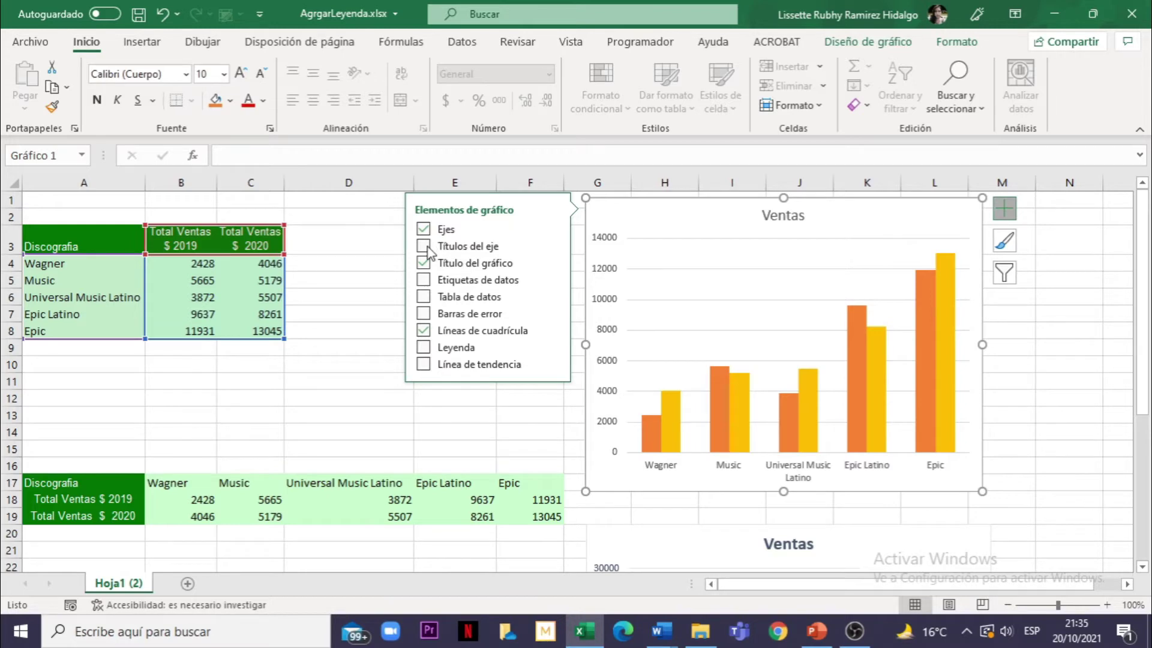
- Check Leyenda for the Ventas column chart and open its placement options to preview Arriba
left_click(423, 348)
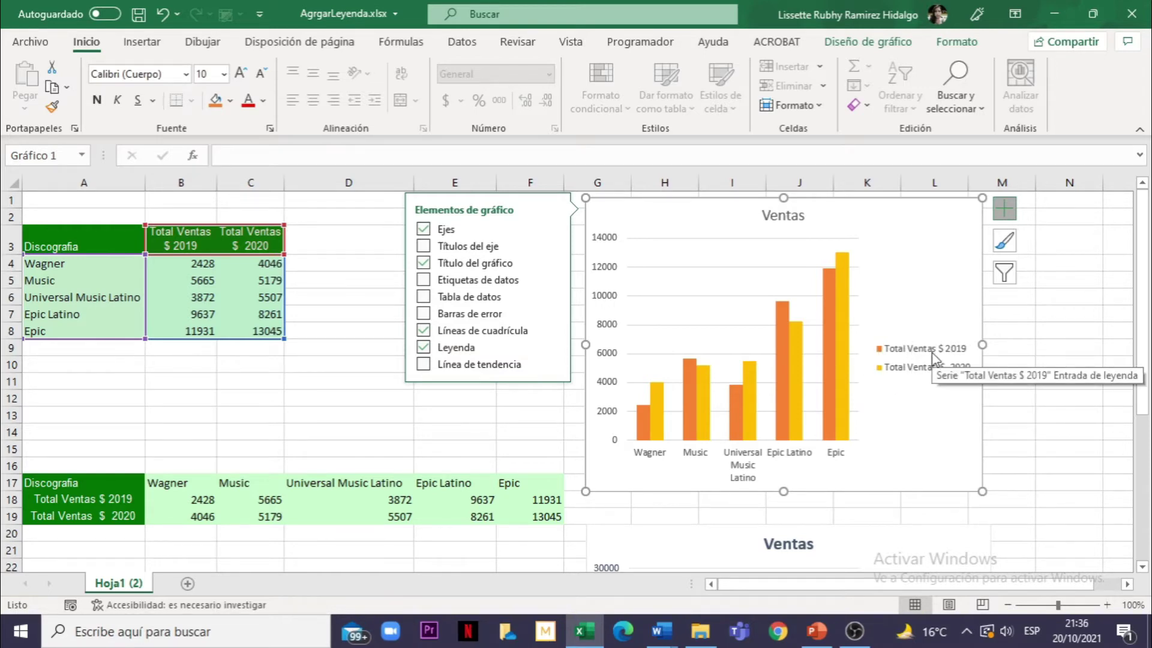
left_click(932, 354)
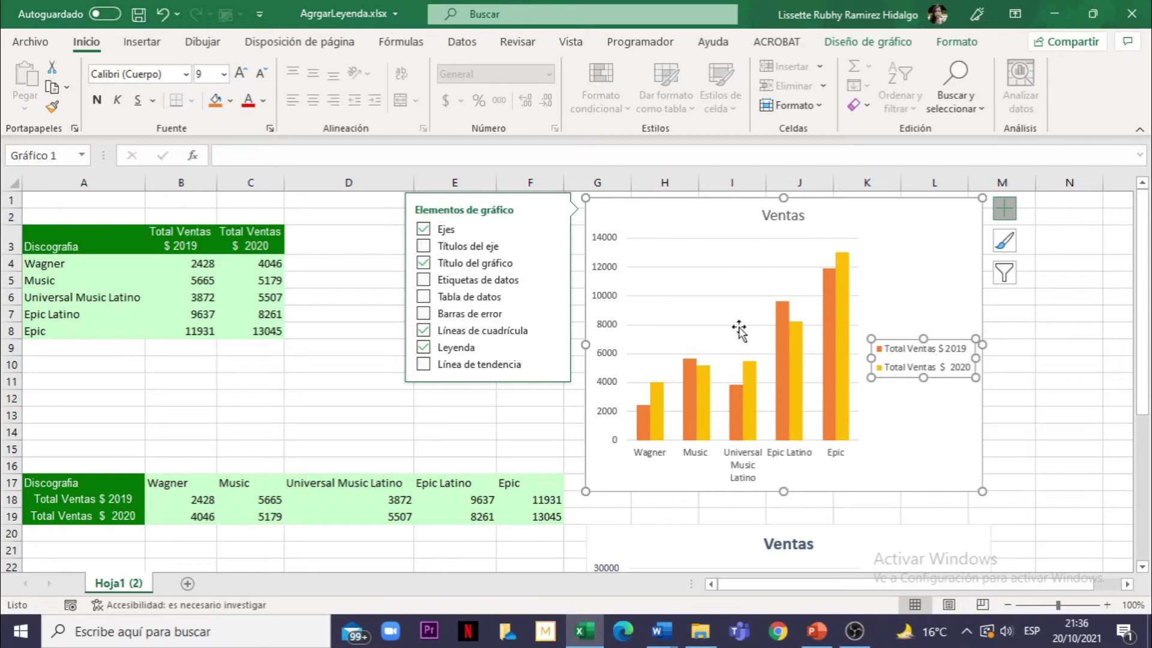
left_click(554, 348)
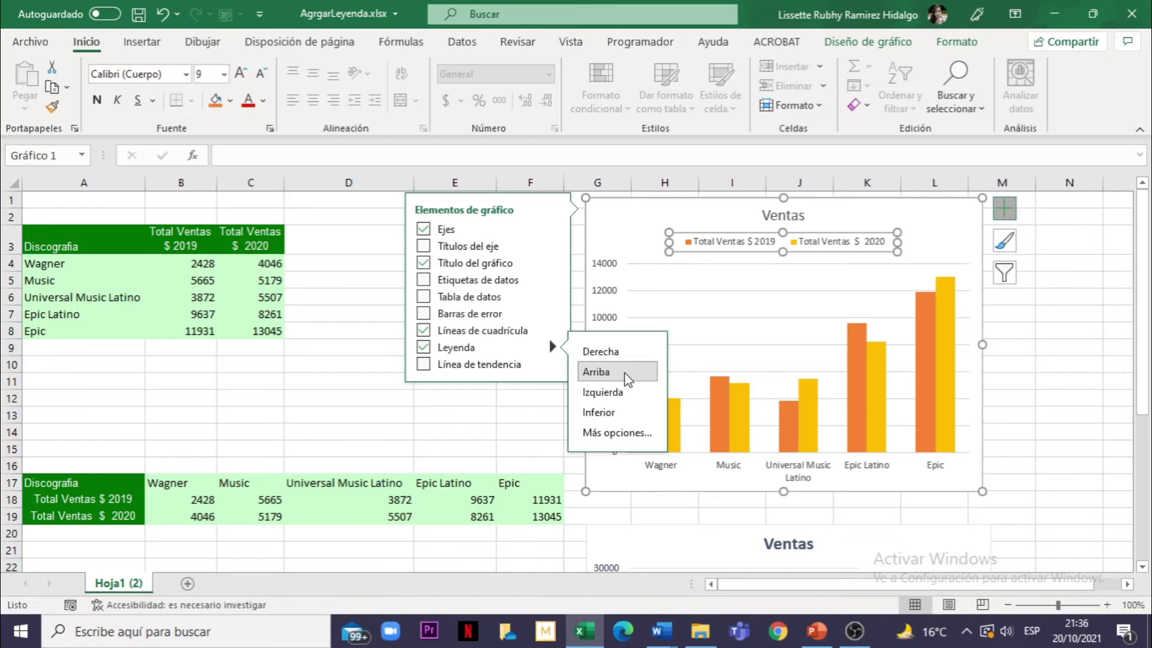
left_click(616, 431)
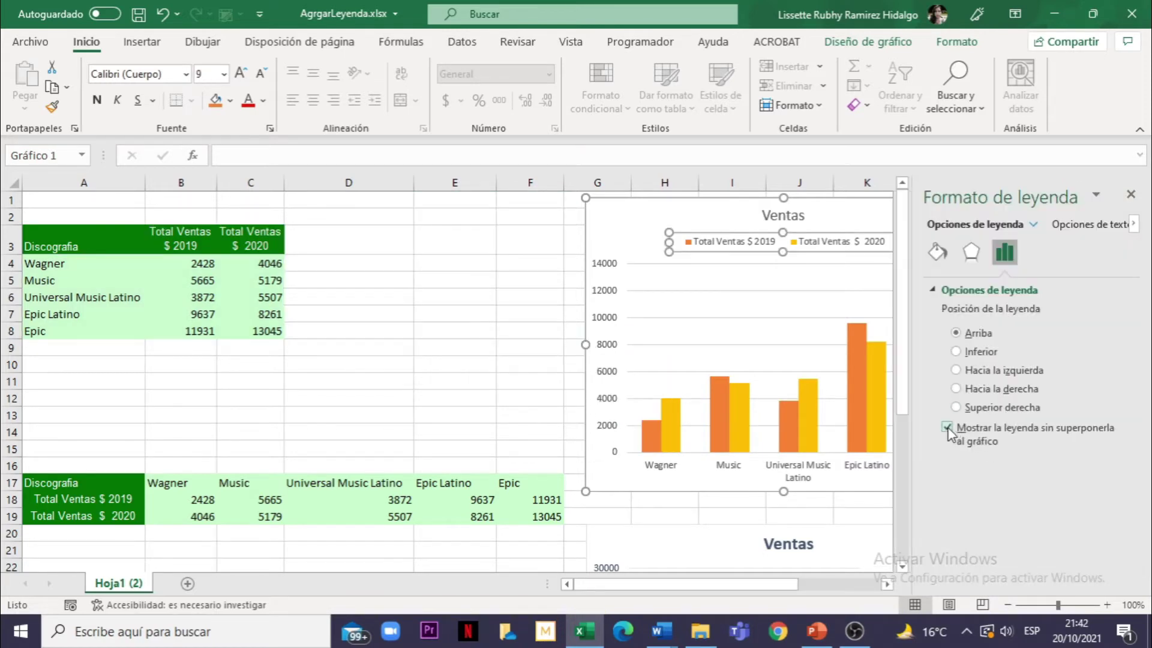
left_click(947, 428)
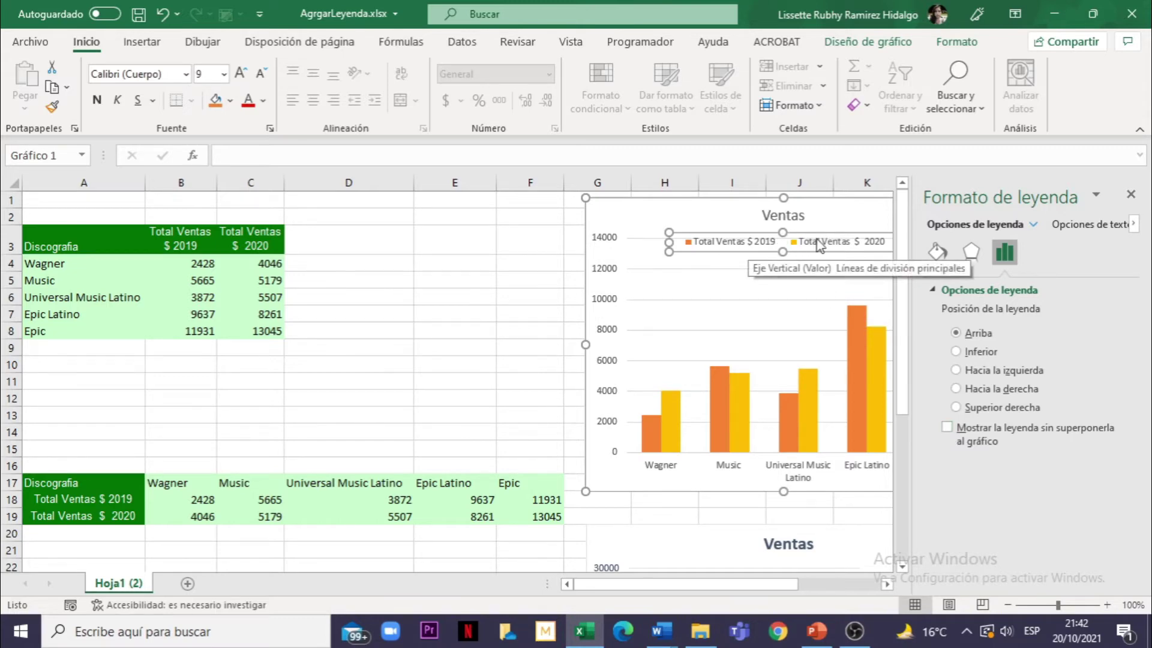
left_click(947, 428)
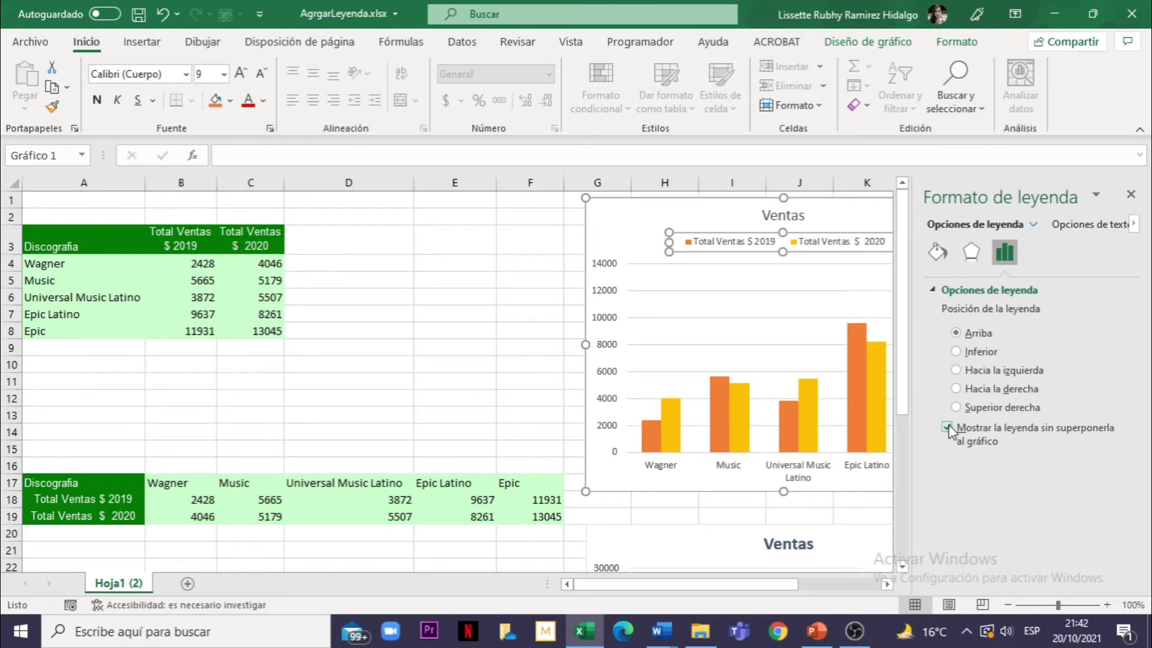
left_click(1132, 196)
mouse_move(754, 245)
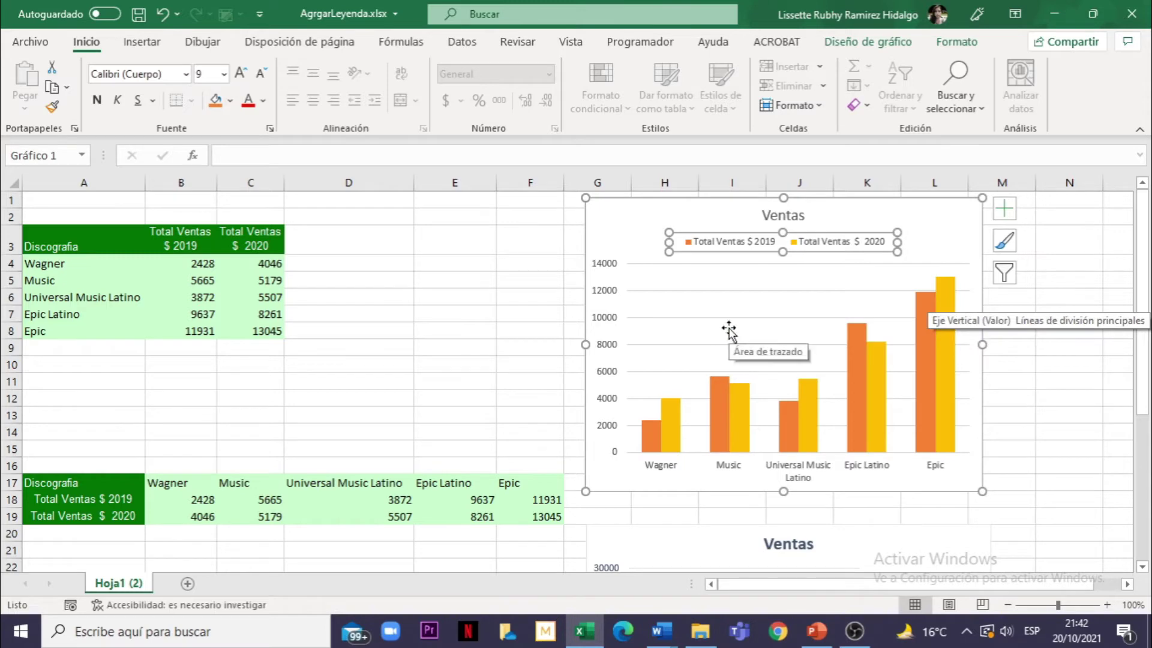
- Delete the column chart's legend with Eliminar and confirm Leyenda is unchecked in Chart Elements
right_click(753, 245)
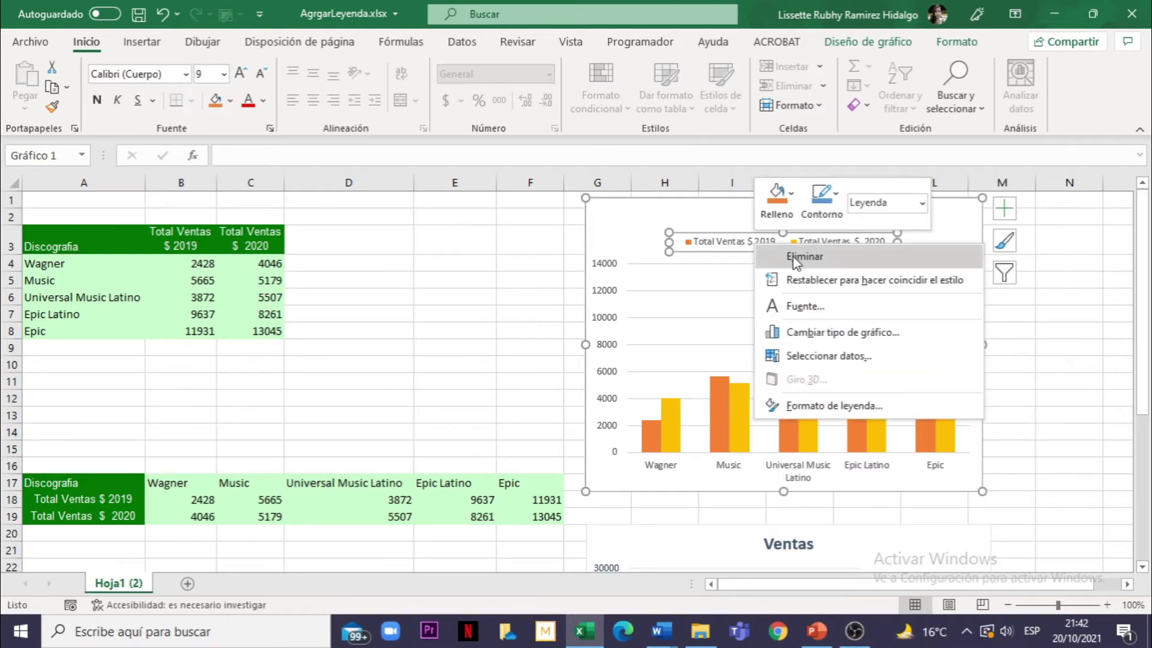
left_click(795, 259)
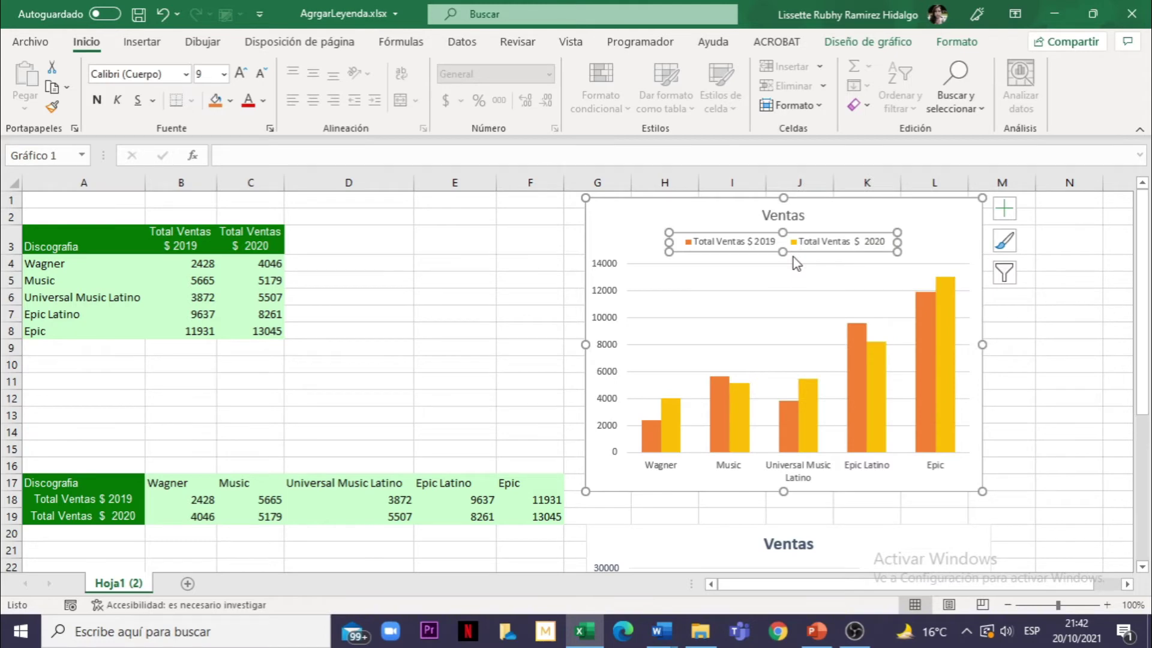
left_click(1006, 211)
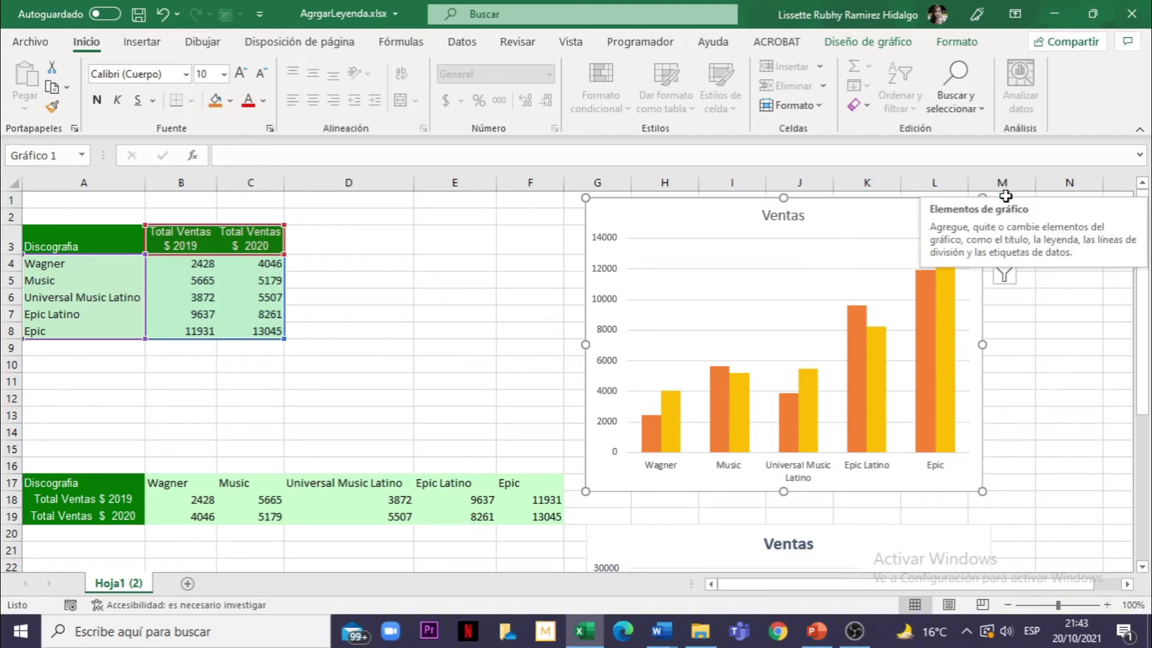
left_click(1005, 208)
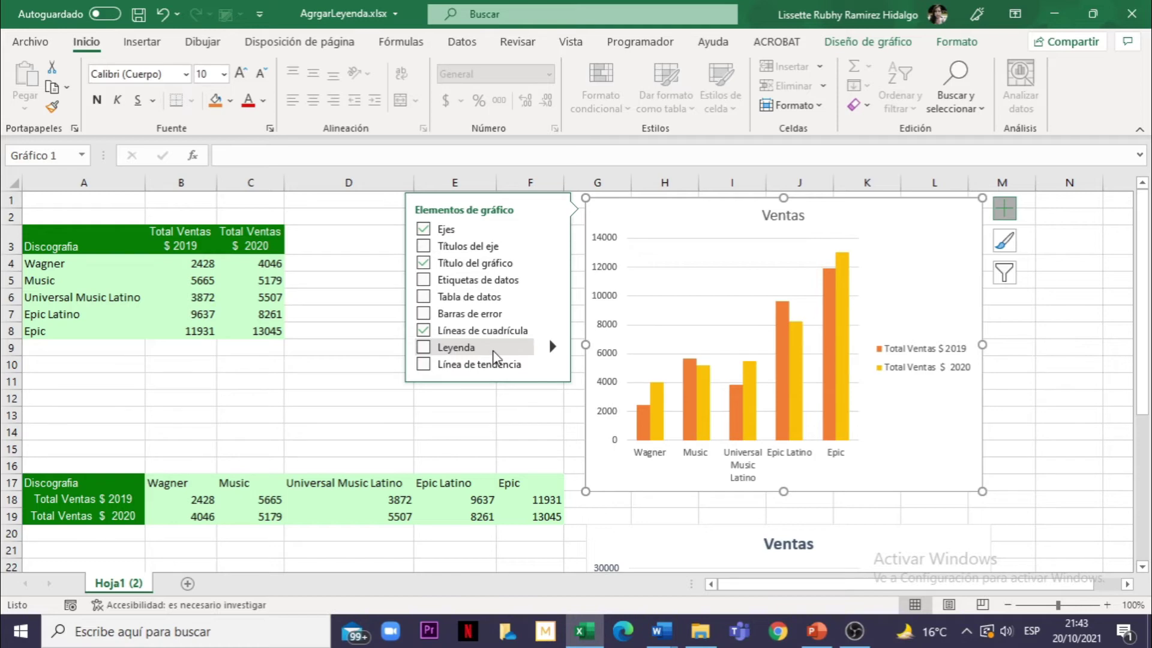
left_click(1032, 363)
- Open Seleccionar datos for the Ventas area chart from its Chart Filters, showing range $A$17:$F$19
scroll(1032, 363, "down", 1)
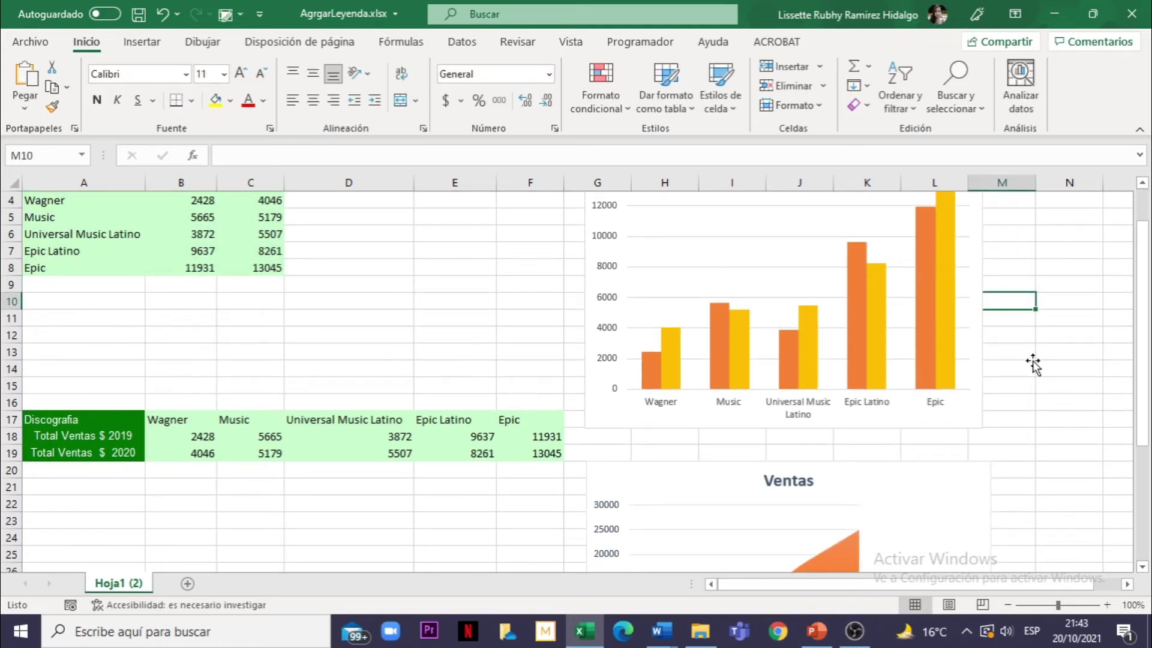
scroll(1032, 363, "down", 1)
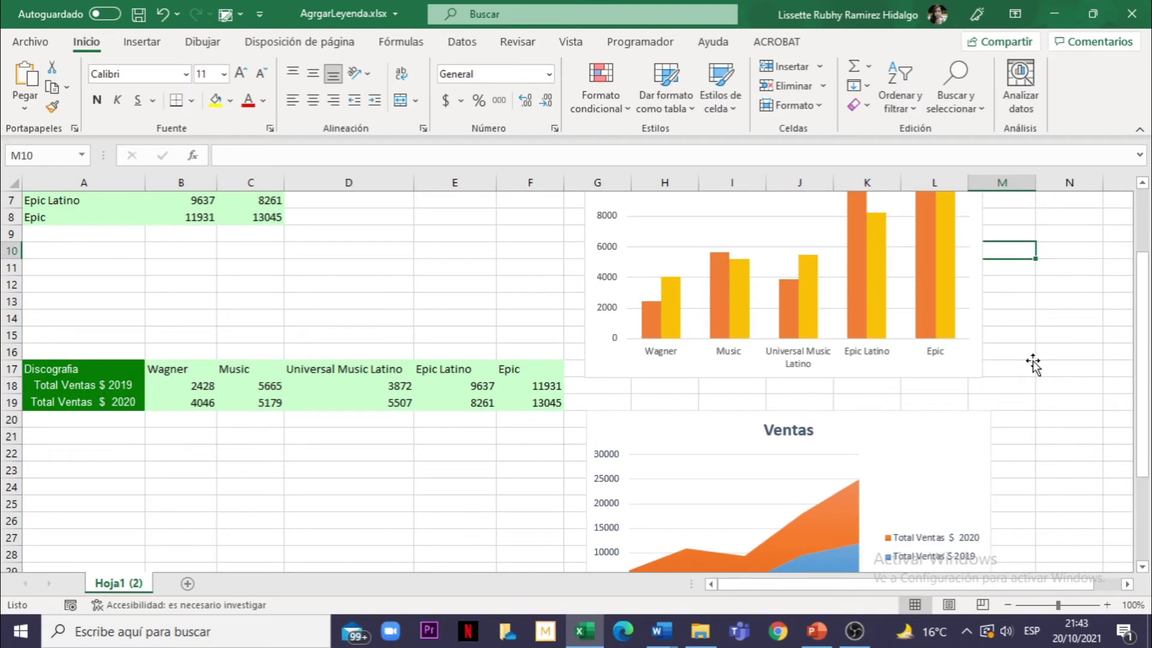
scroll(1032, 363, "down", 1)
scroll(1032, 363, "down", 1)
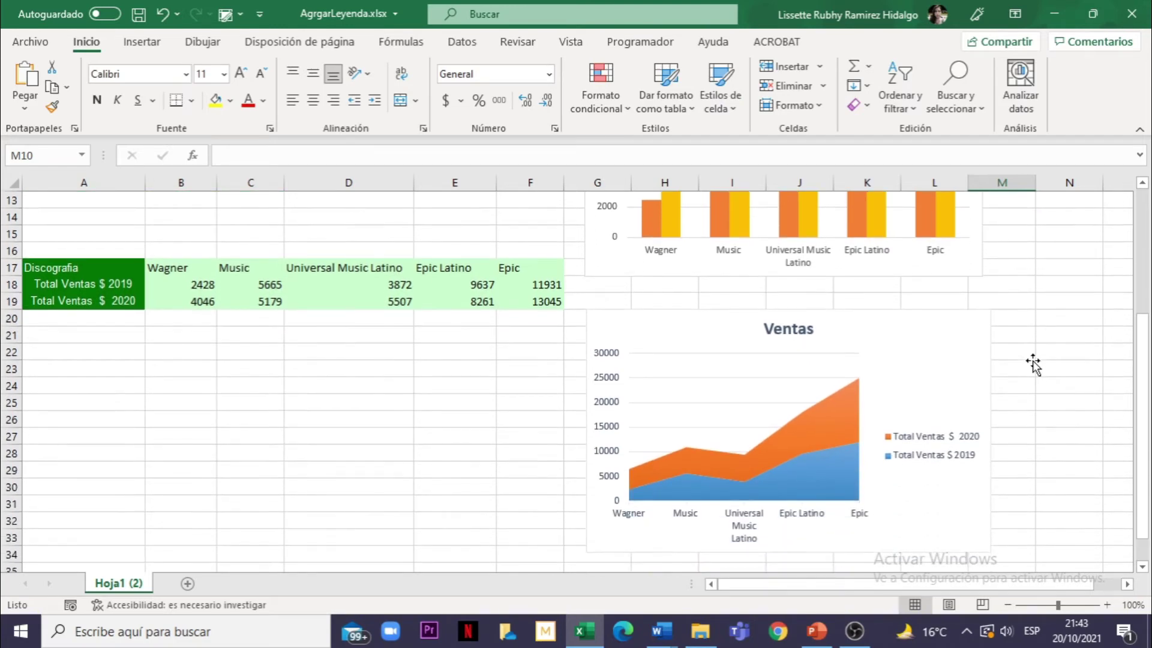
left_click(898, 333)
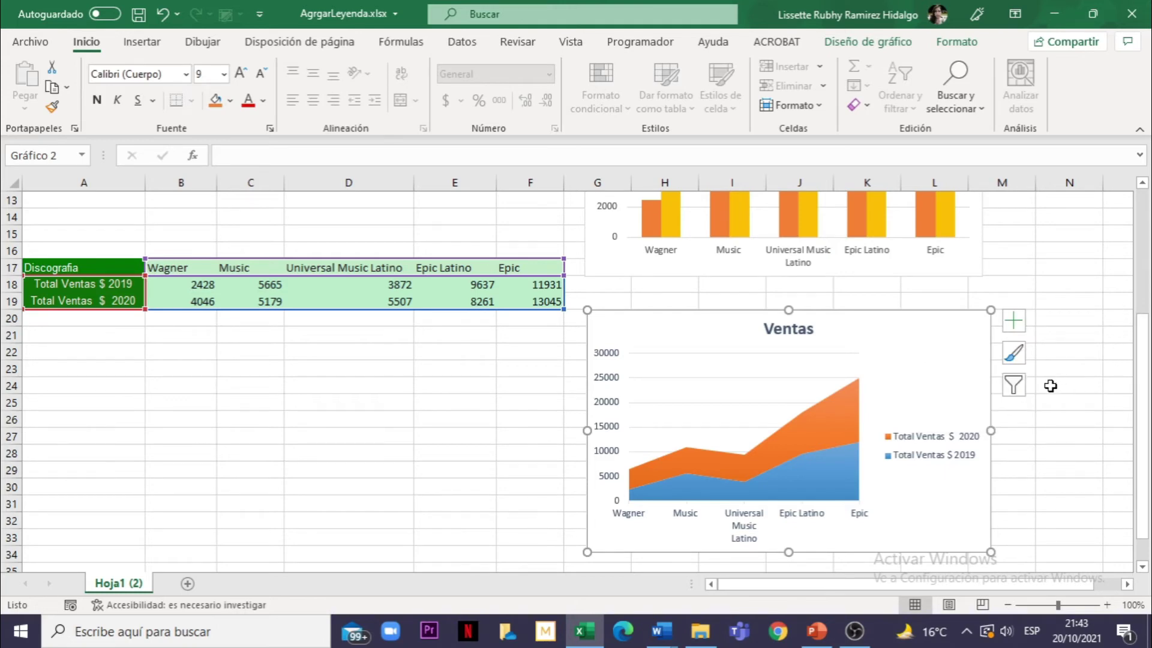
left_click(1005, 390)
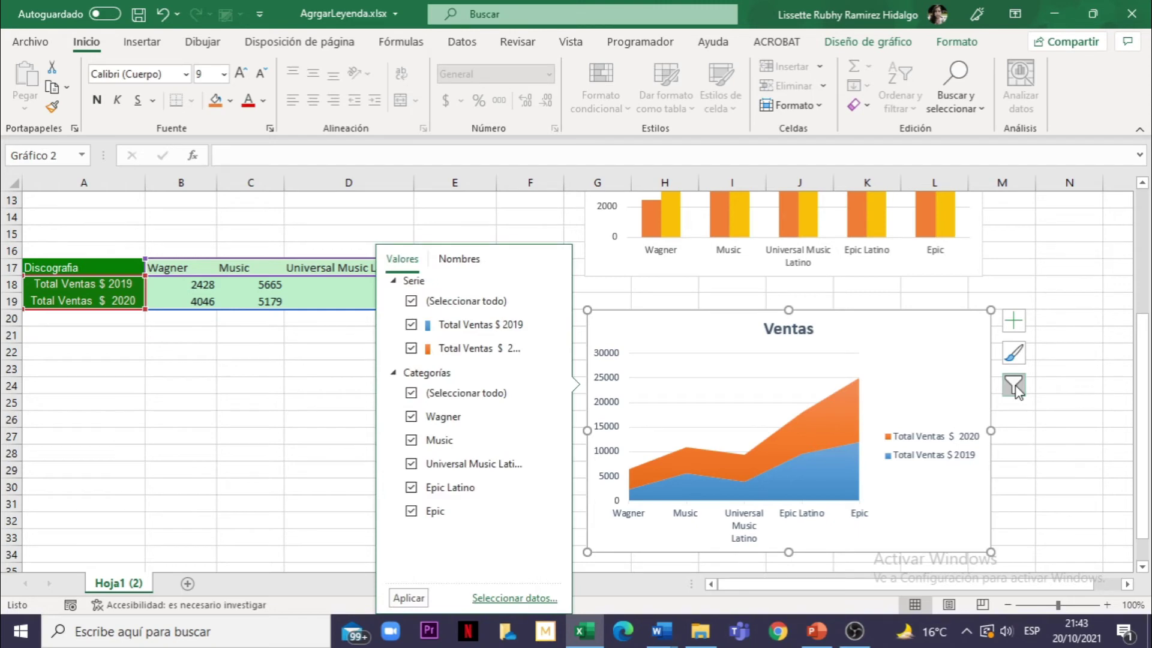
left_click(1016, 389)
left_click(1014, 387)
left_click(516, 606)
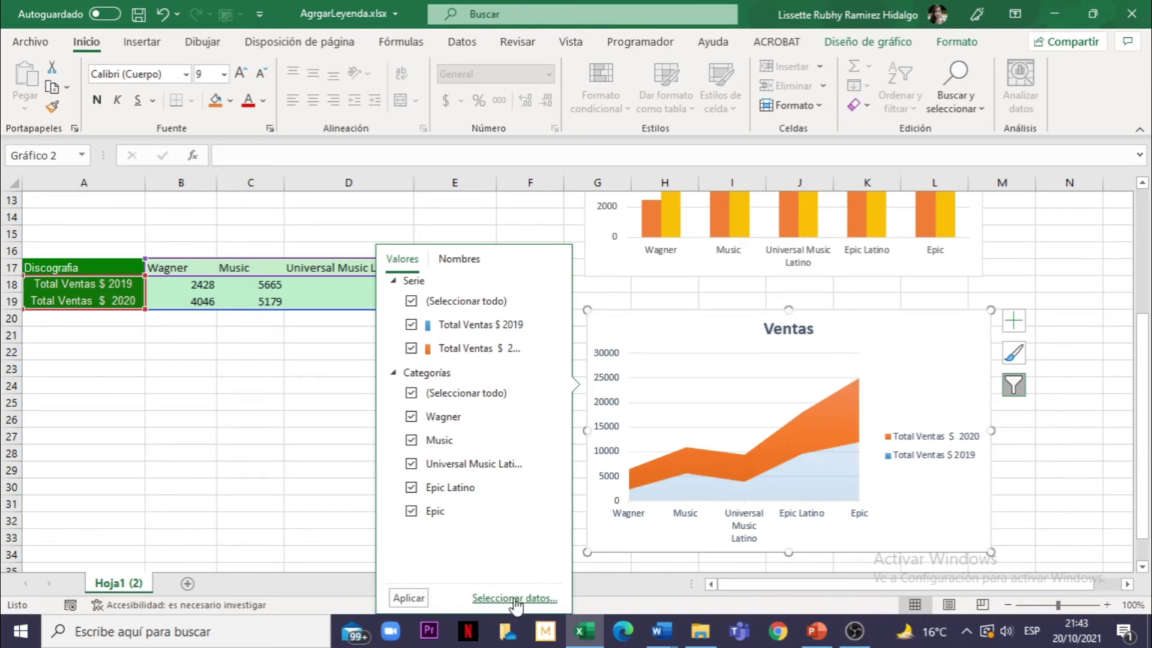
left_click(515, 599)
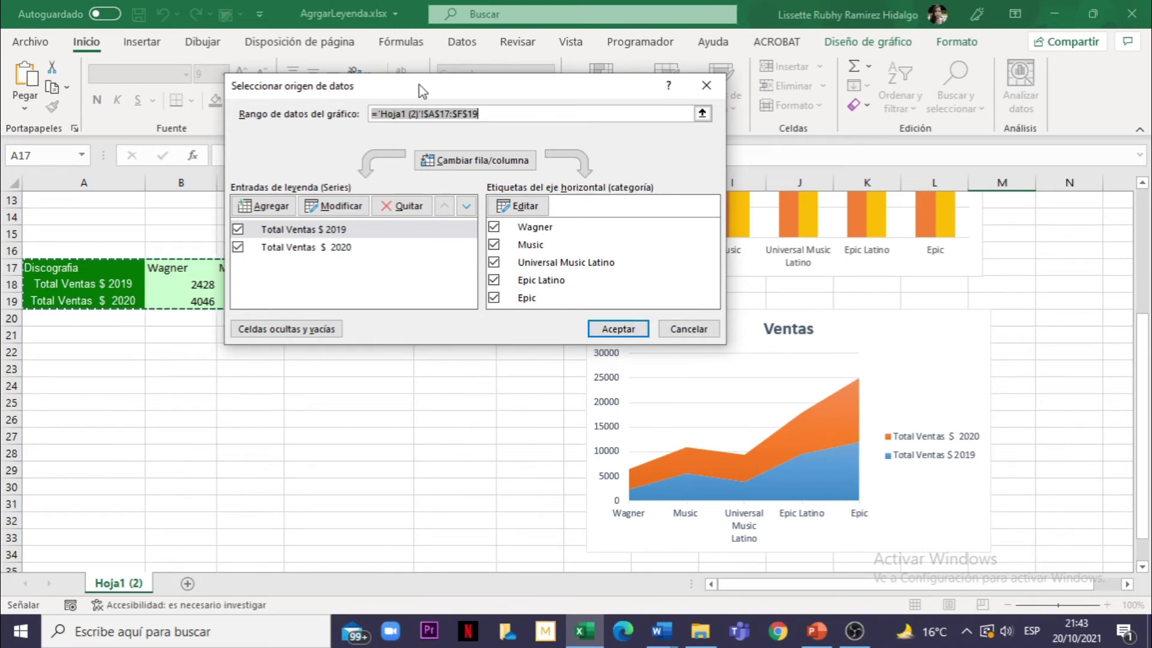
- Select the 'Total Ventas $ 2020' legend entry and open it in Modificar serie
left_click_drag(421, 88, 513, 91)
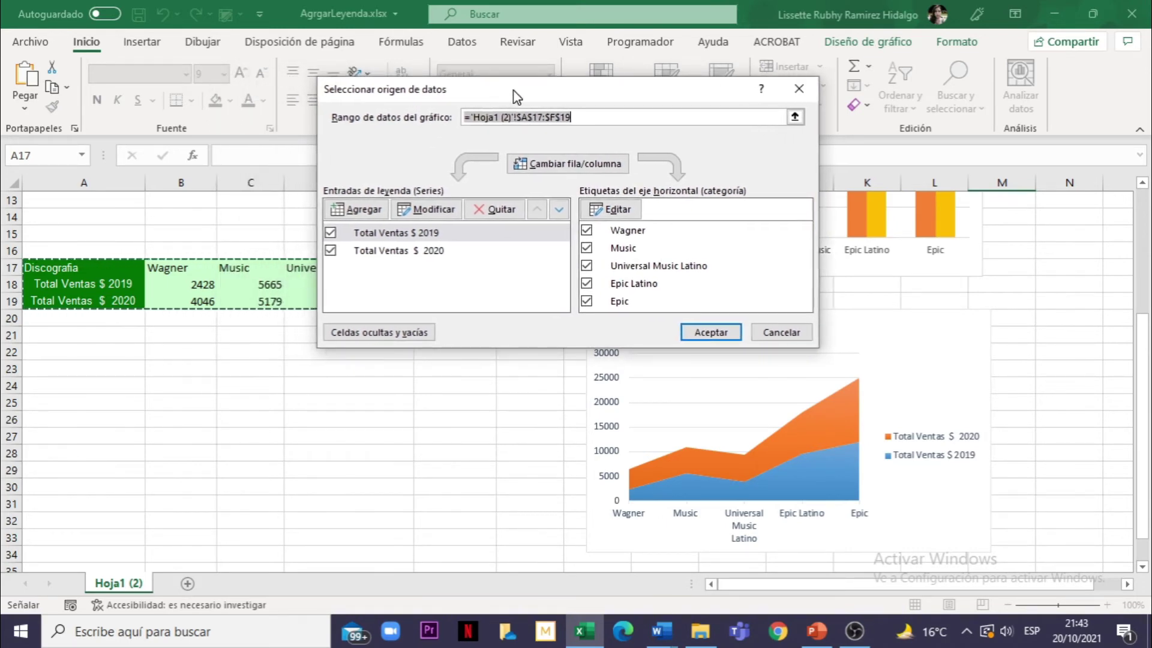
left_click(412, 239)
left_click(453, 238)
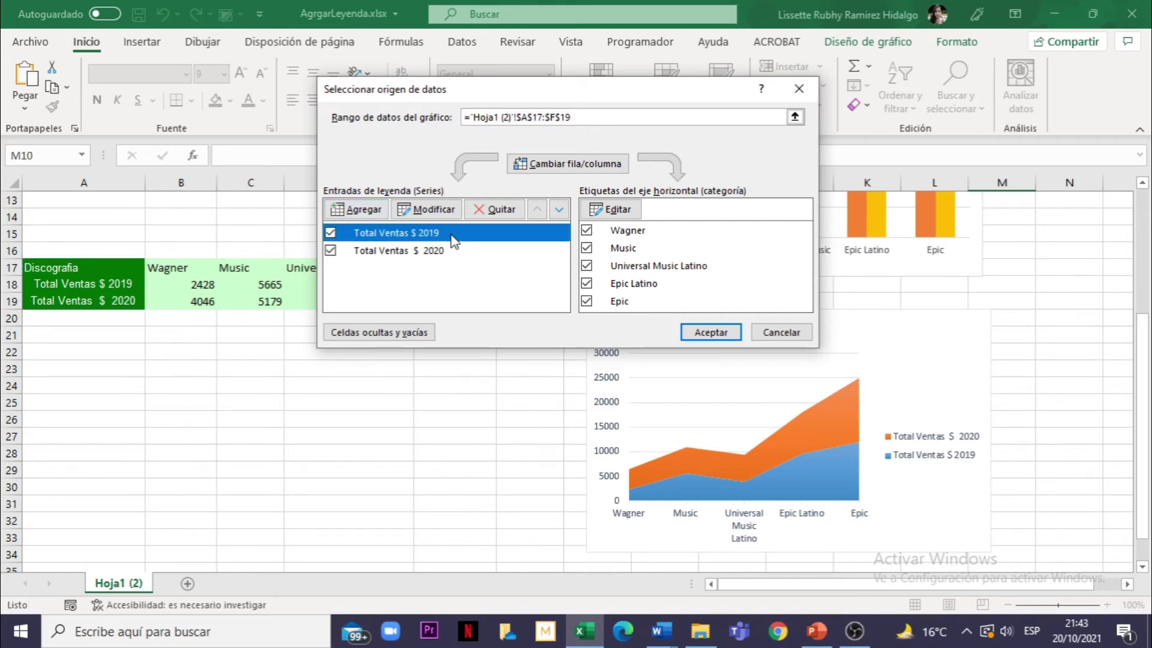
left_click(418, 258)
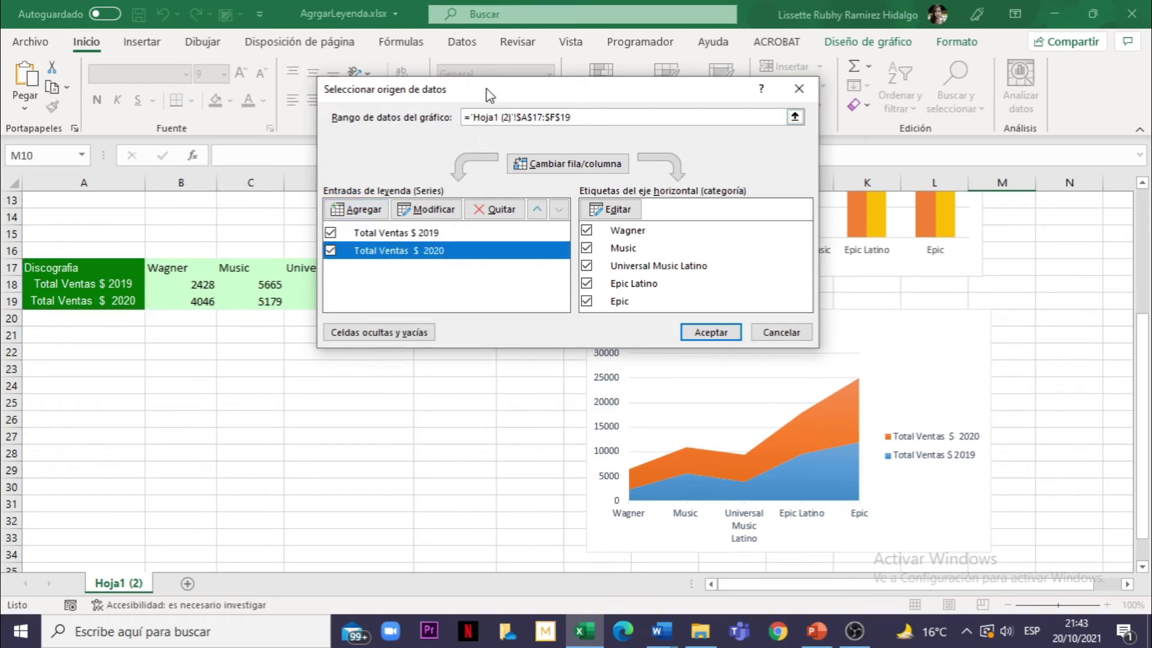
left_click_drag(488, 90, 511, 127)
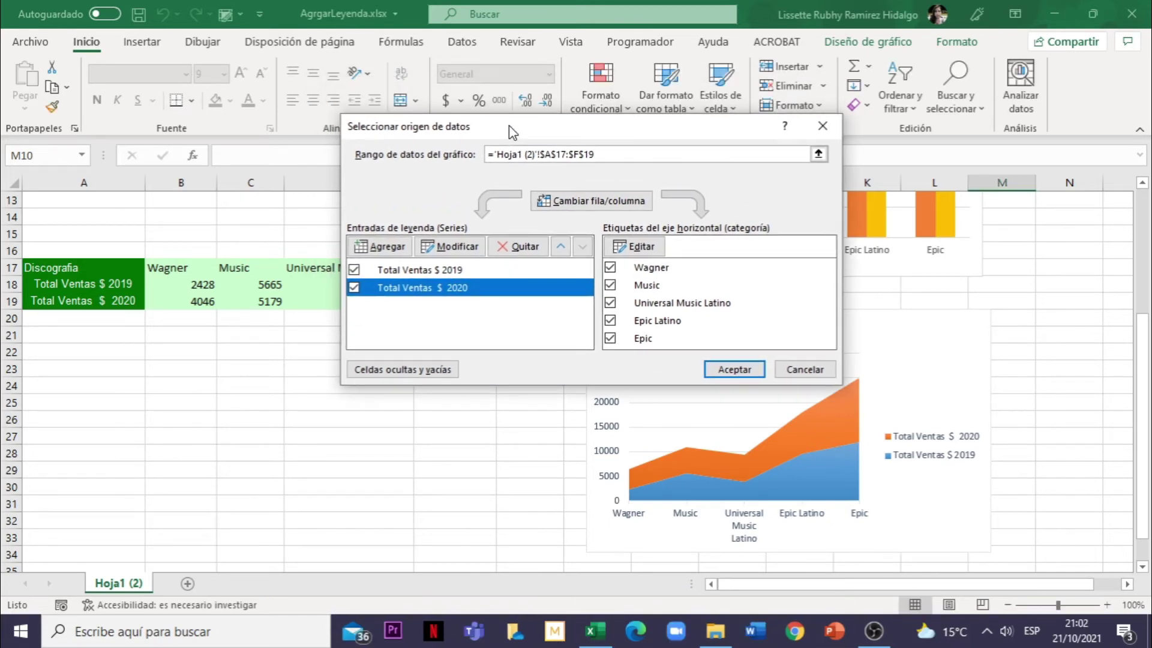
left_click(451, 247)
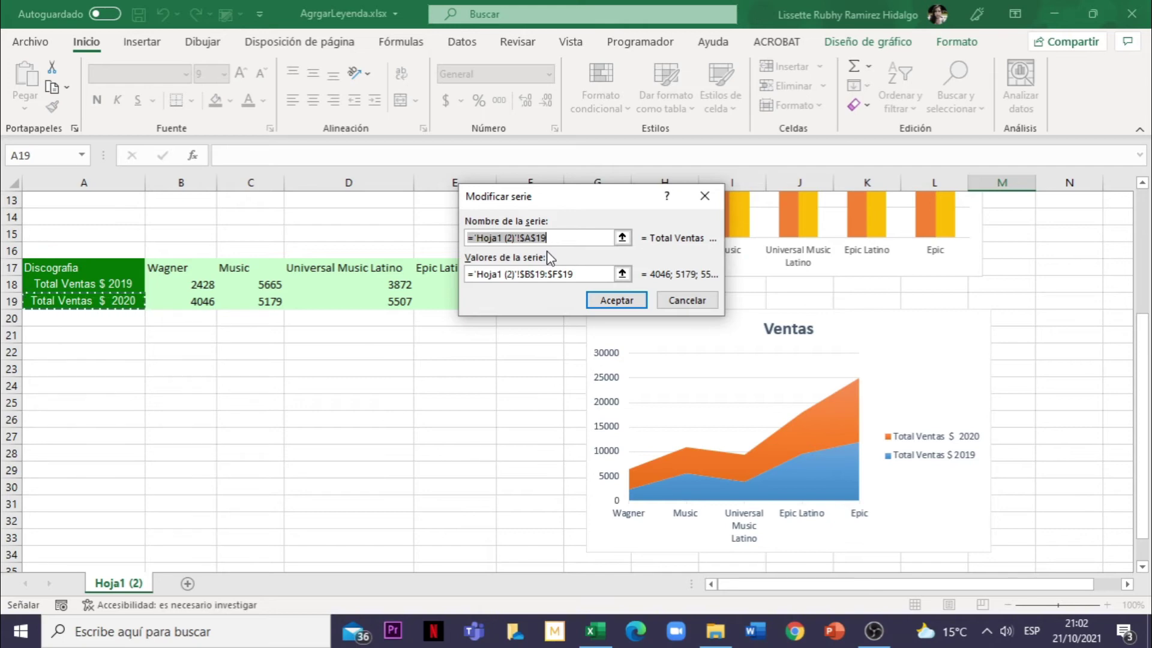
- Keep the 2020 series name $A$19 and values $B$19:$F$19, and accept both dialogs
left_click(622, 238)
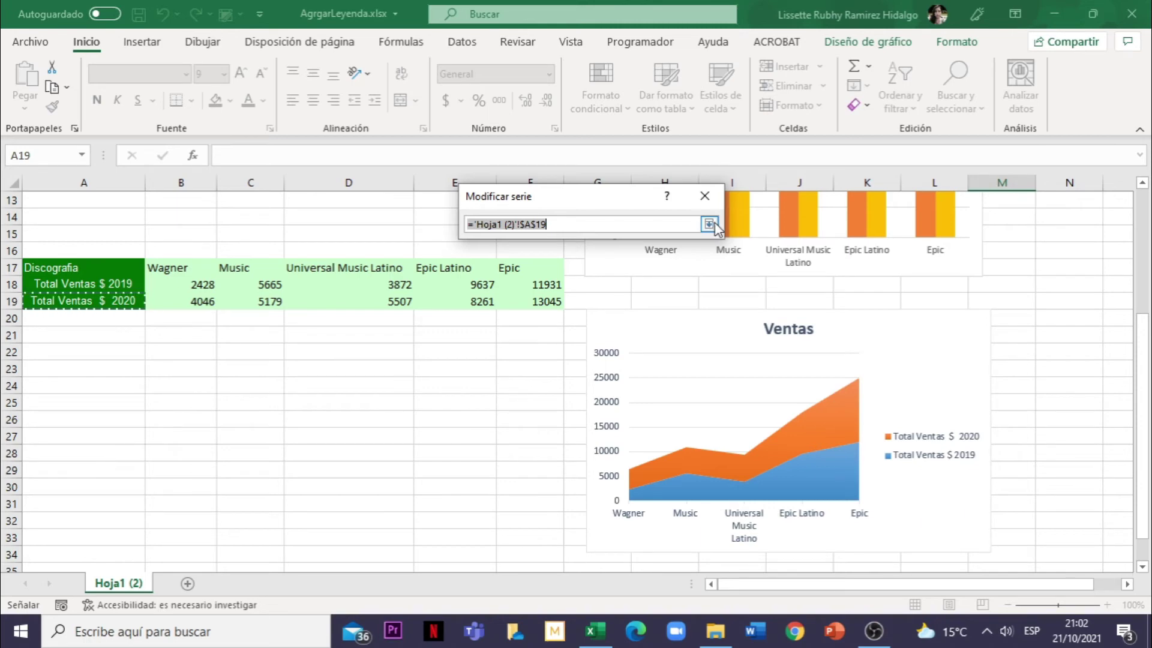
left_click(709, 225)
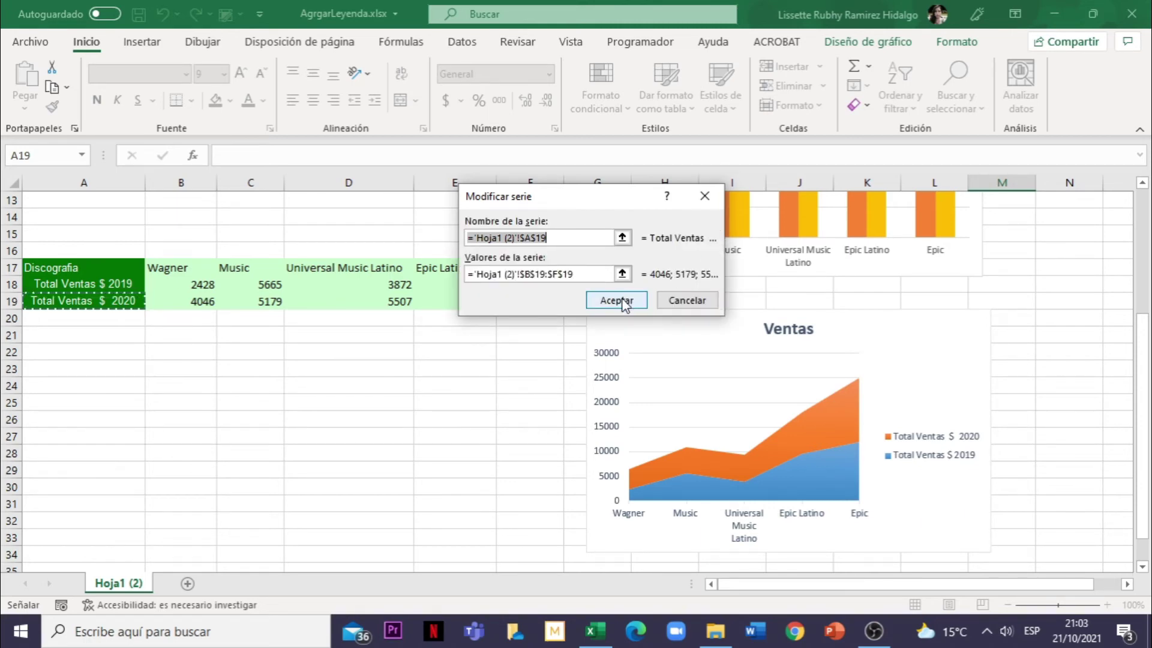
left_click(618, 301)
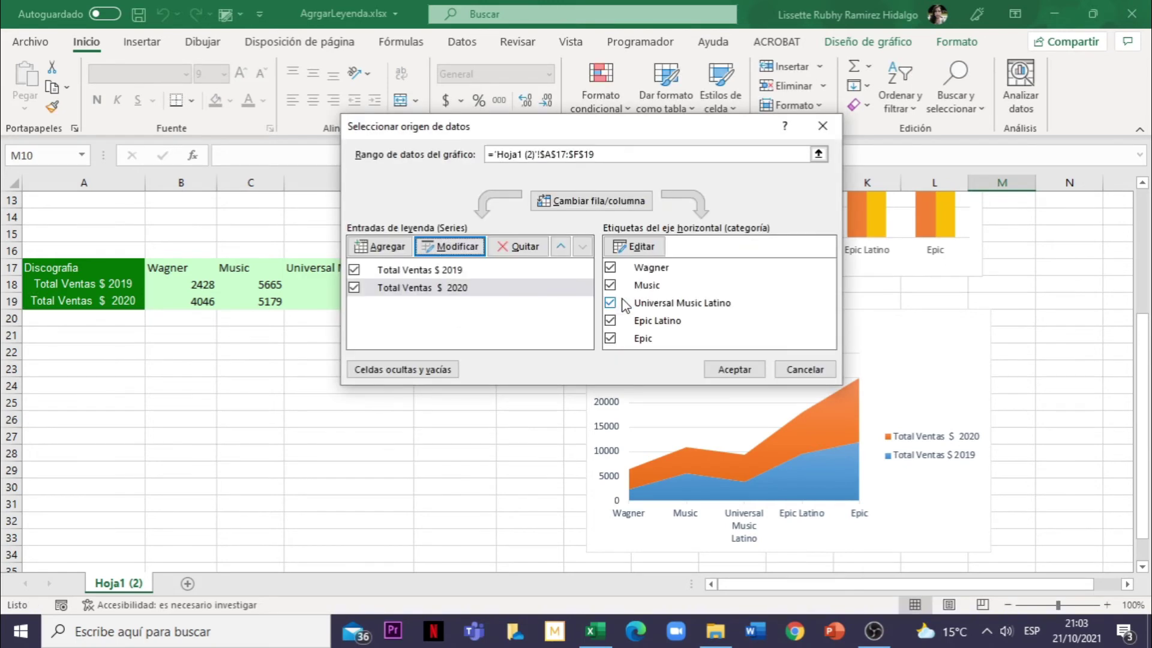
left_click(742, 370)
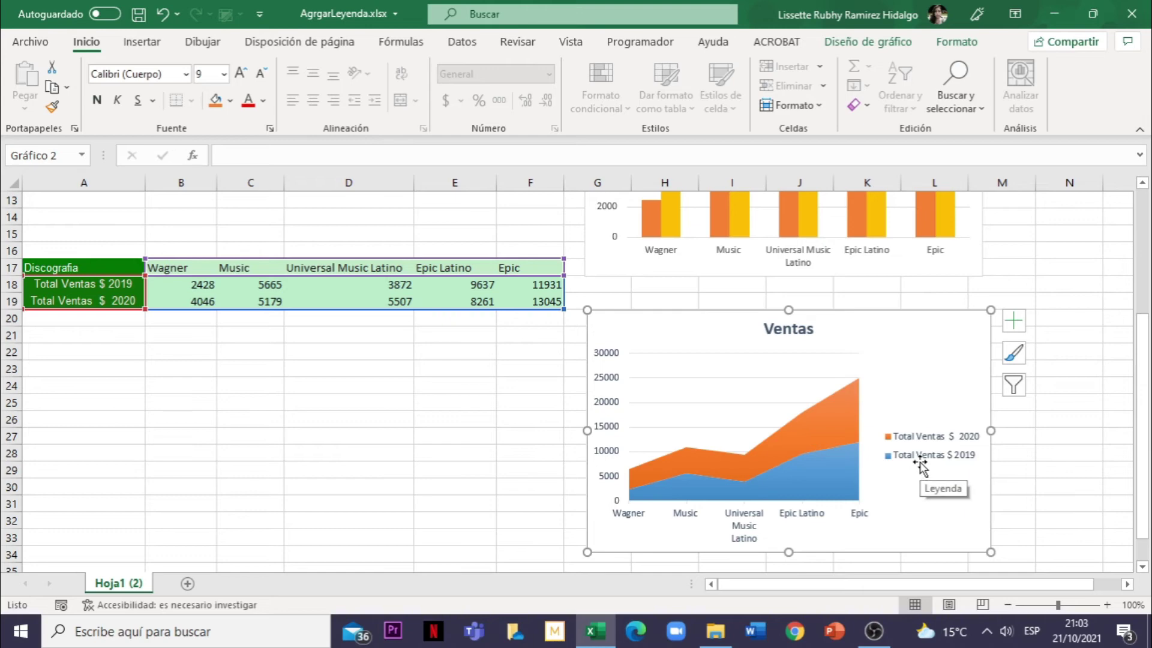
- Set the legend font to green, Negrita Cursiva through the Fuente dialog
left_click(921, 463)
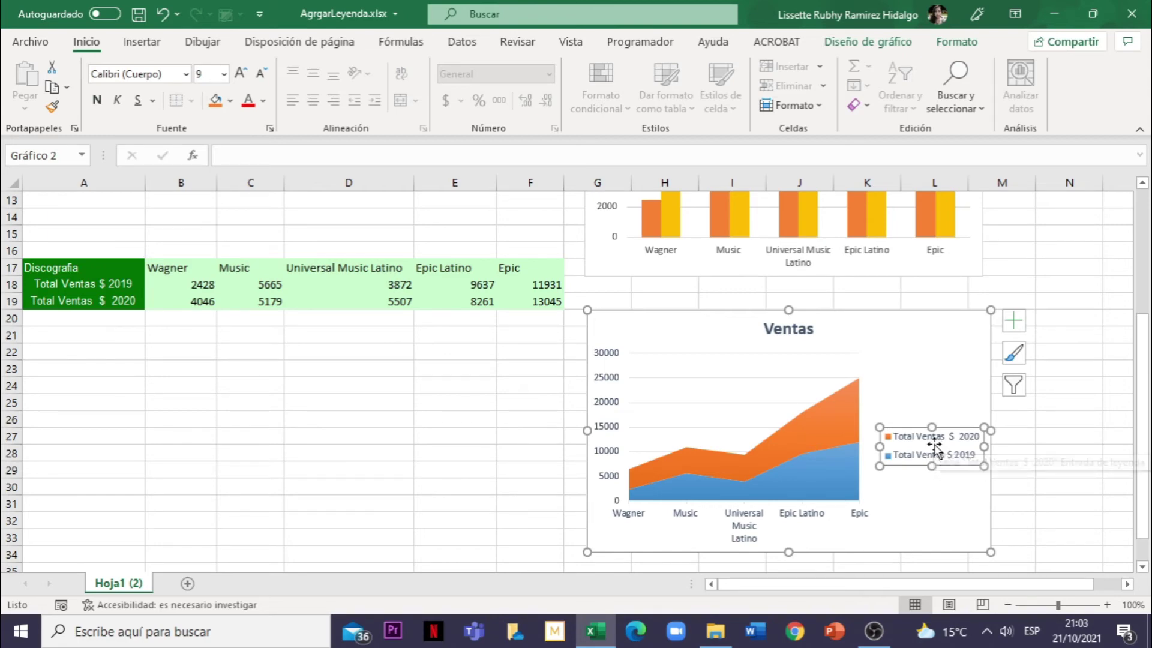
right_click(934, 444)
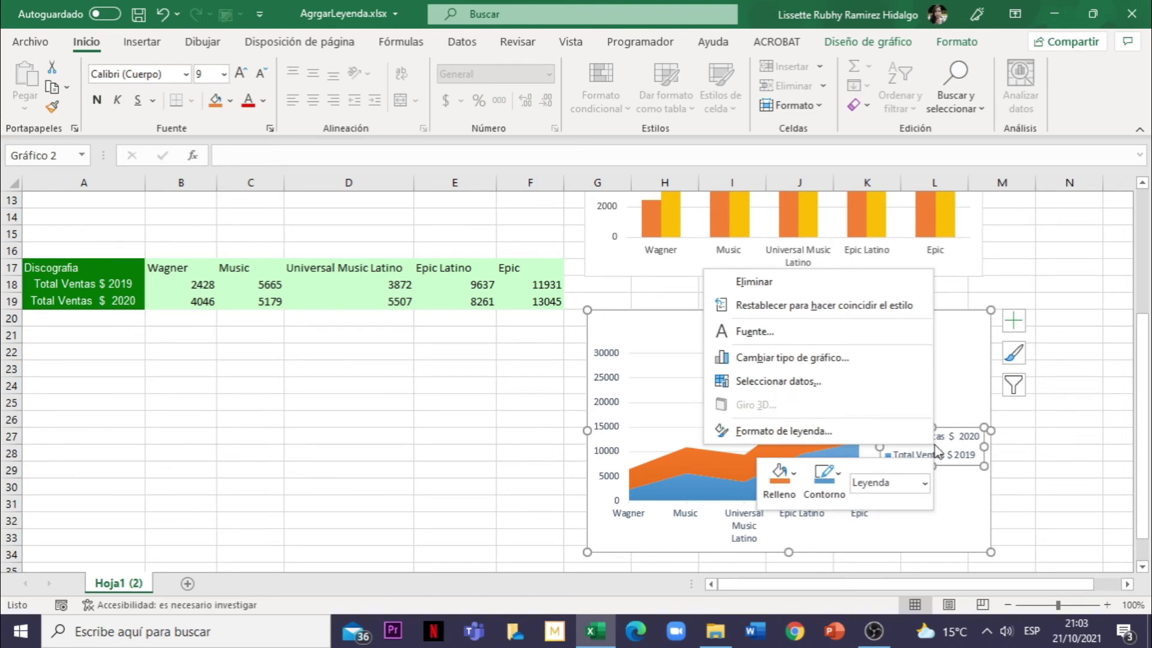
left_click(758, 333)
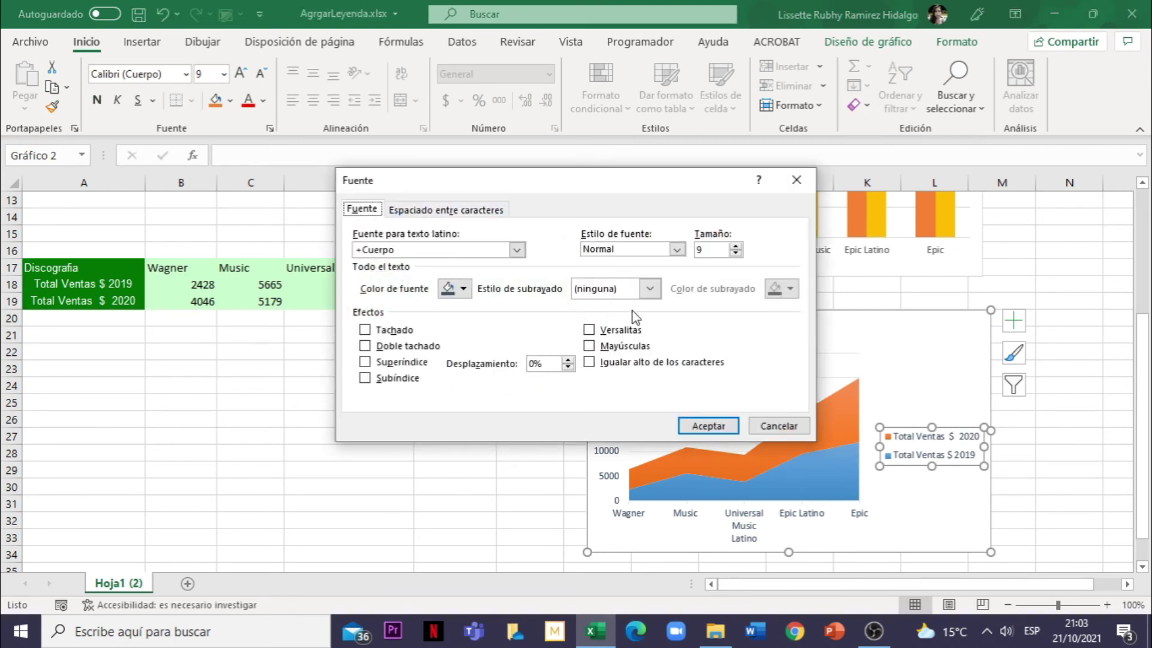
left_click(465, 290)
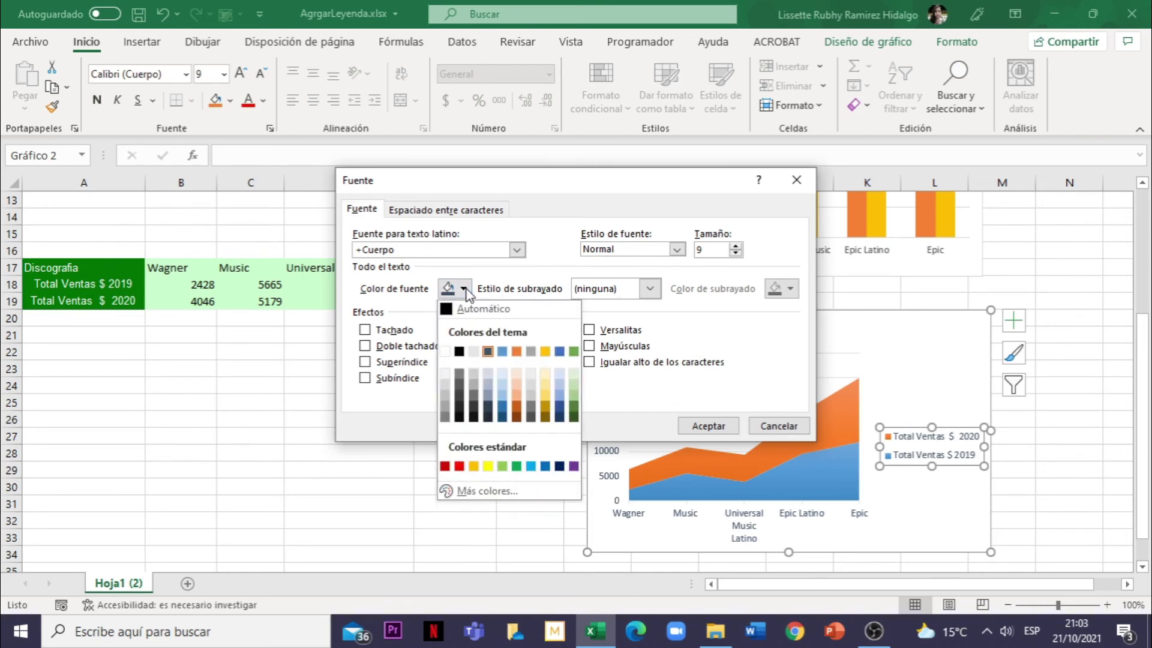
left_click(570, 404)
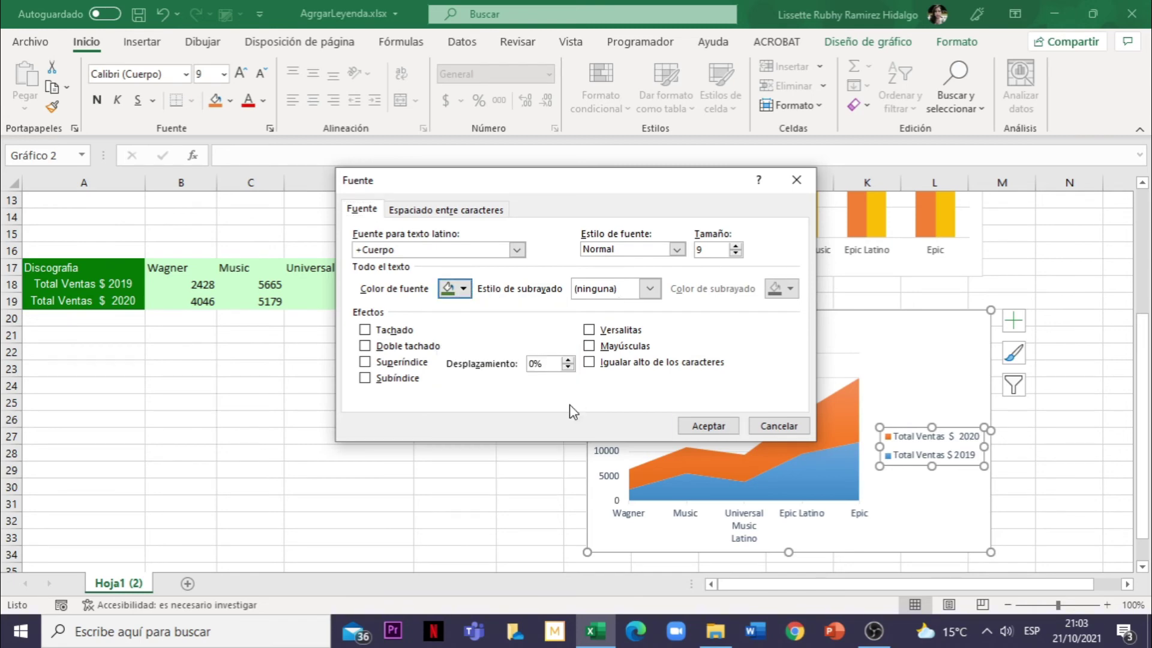
left_click(678, 251)
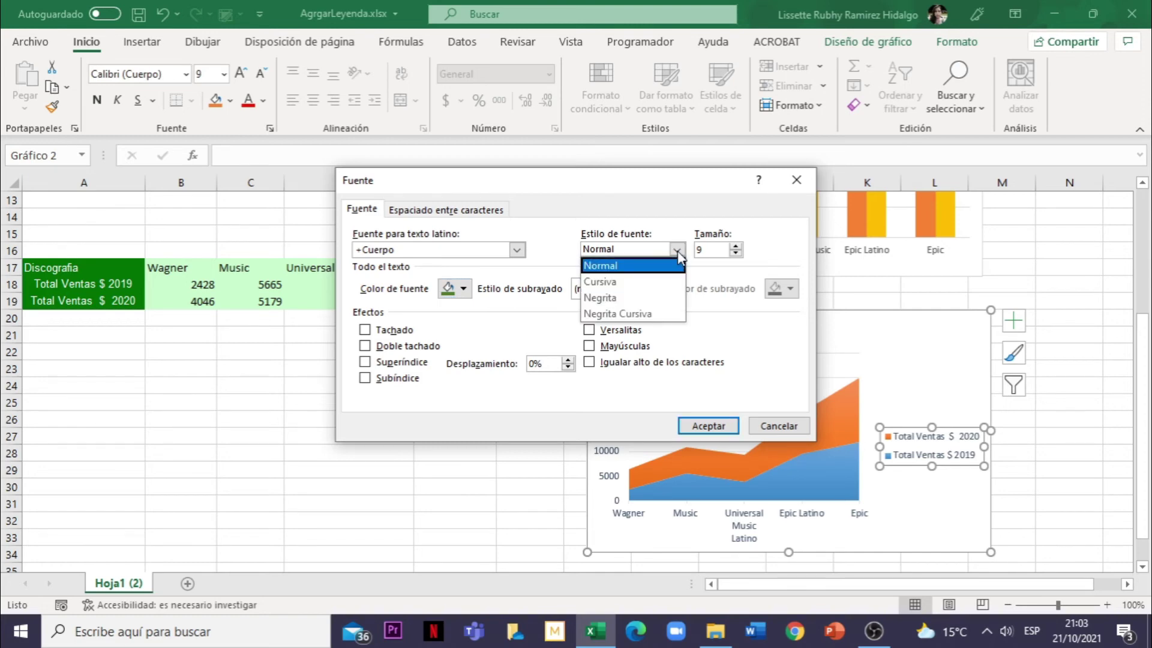
left_click(618, 309)
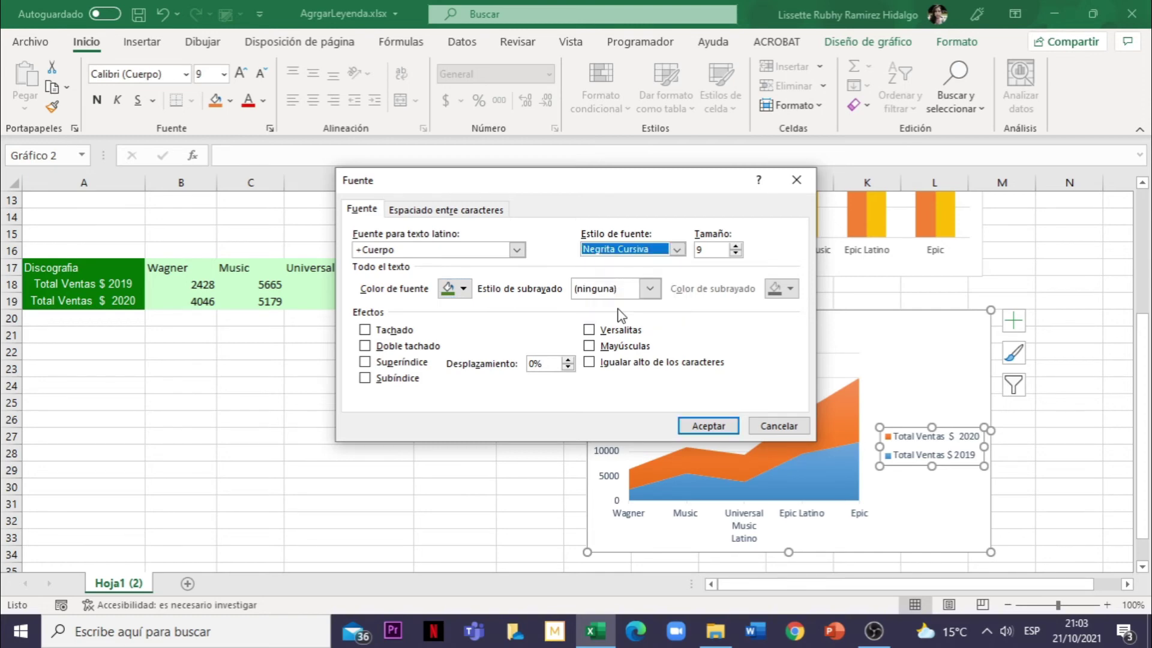
left_click(700, 427)
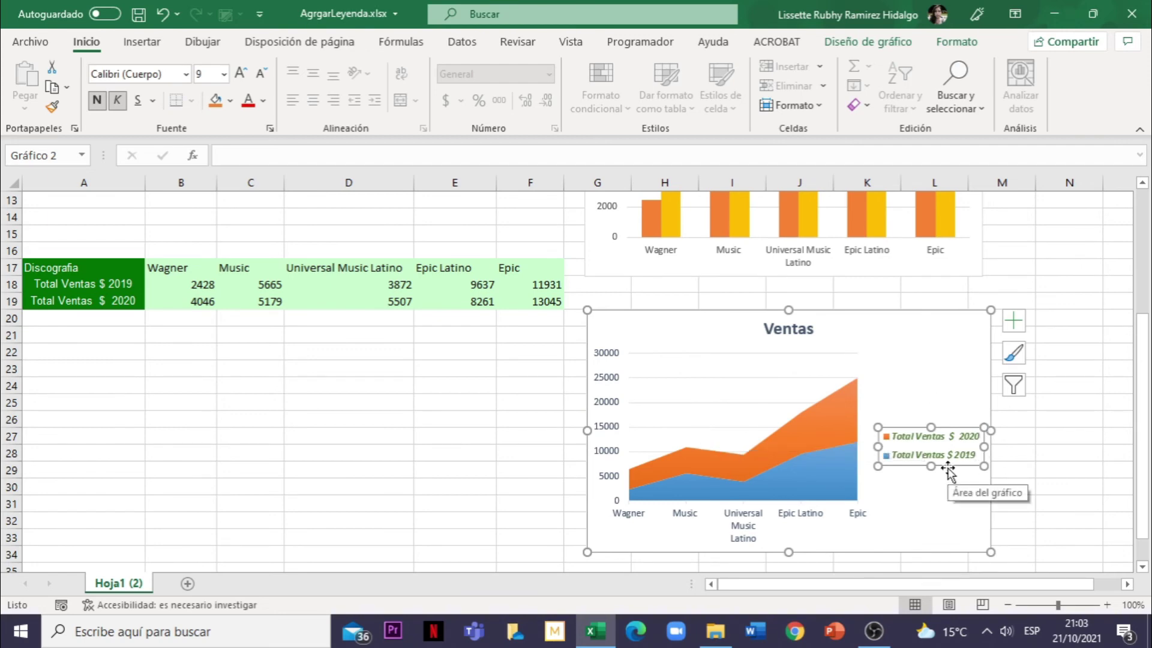
- Give the legend a yellow Relleno sólido in Formato de leyenda
right_click(920, 450)
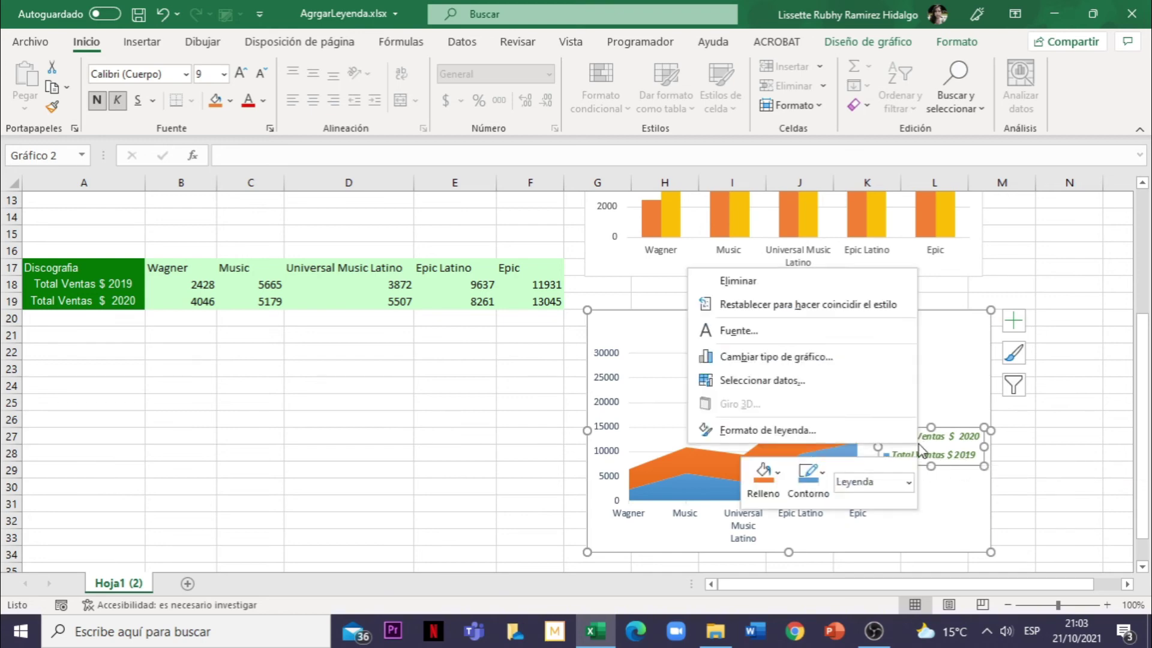
left_click(769, 430)
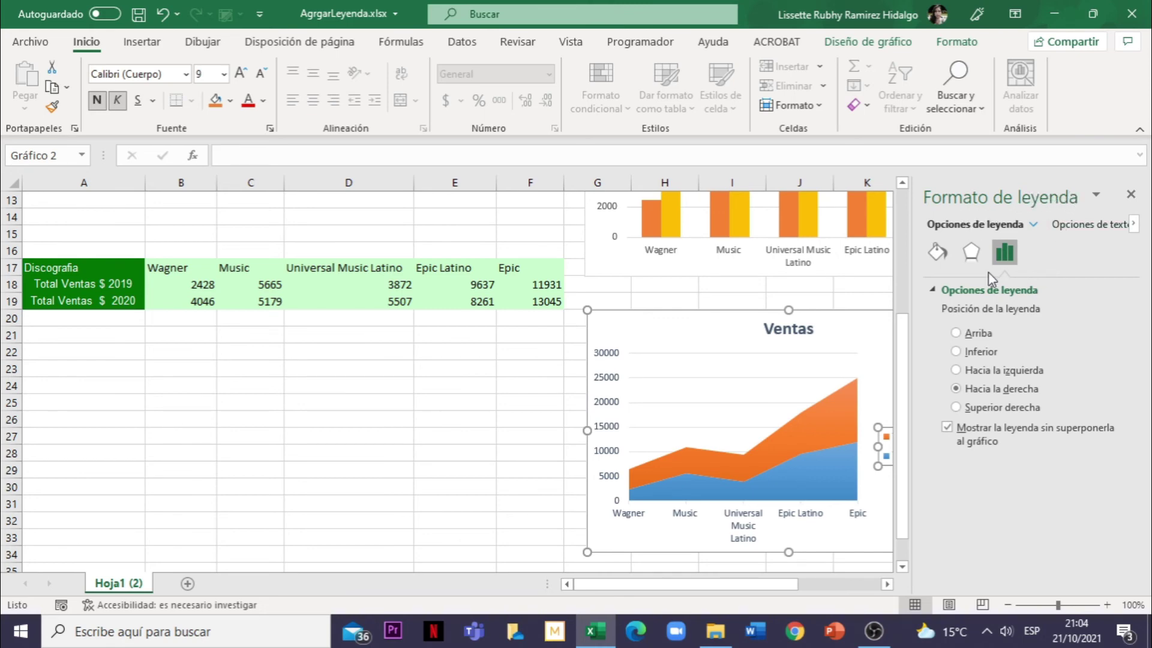
left_click(937, 253)
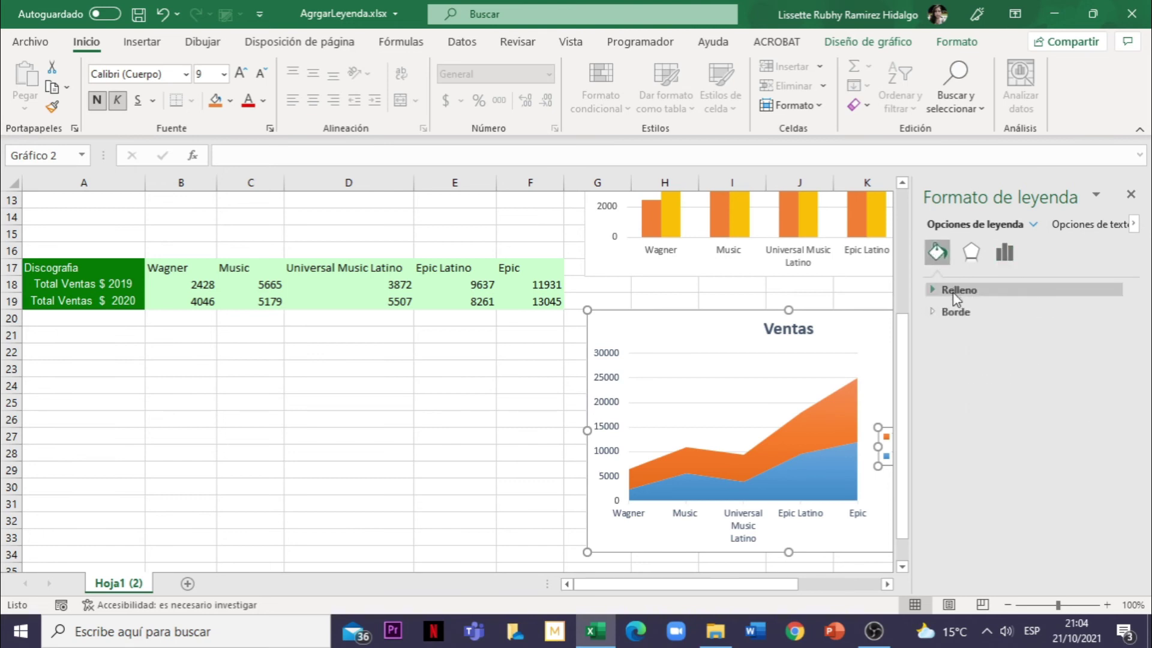
left_click(954, 290)
left_click(973, 336)
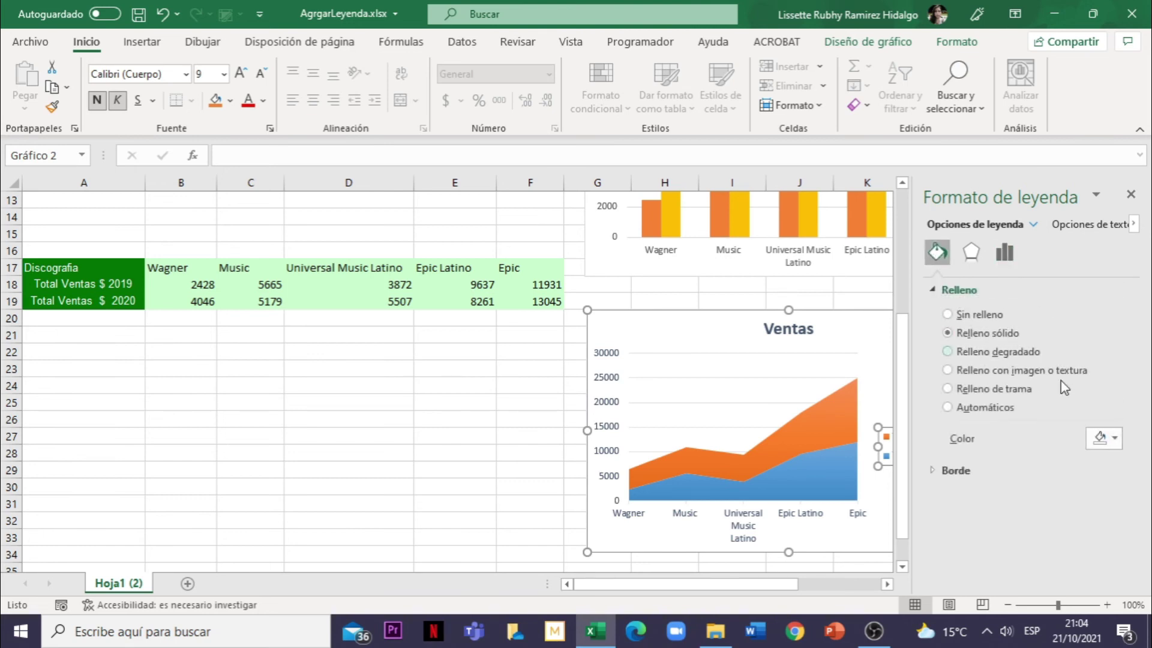
left_click(1115, 438)
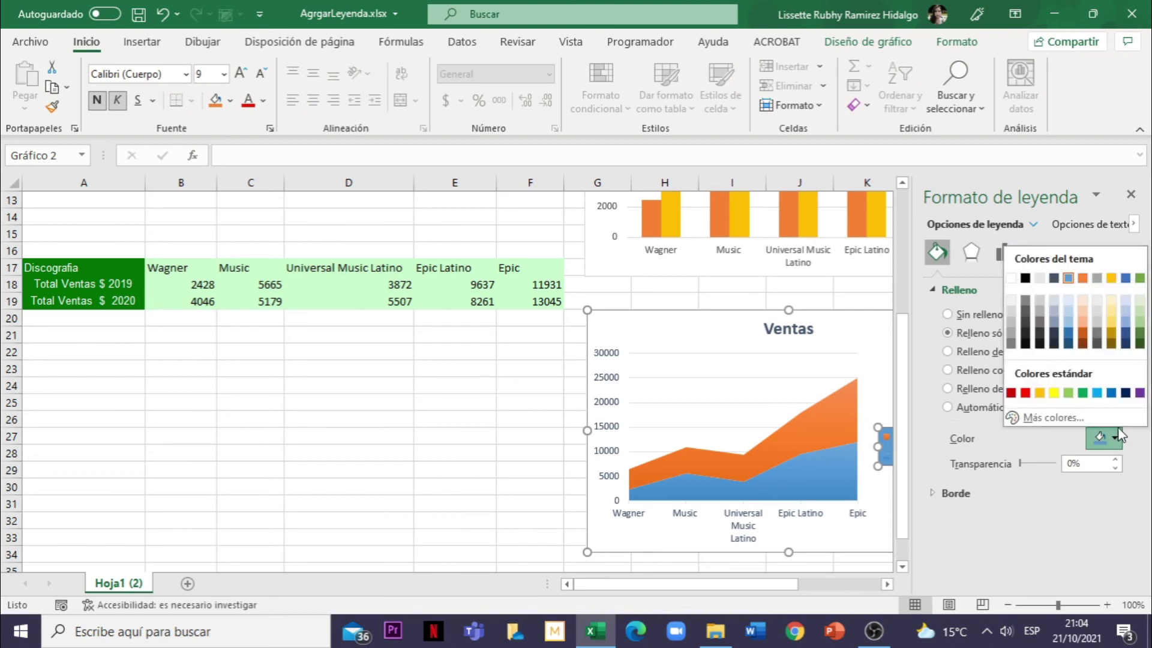
left_click(1054, 393)
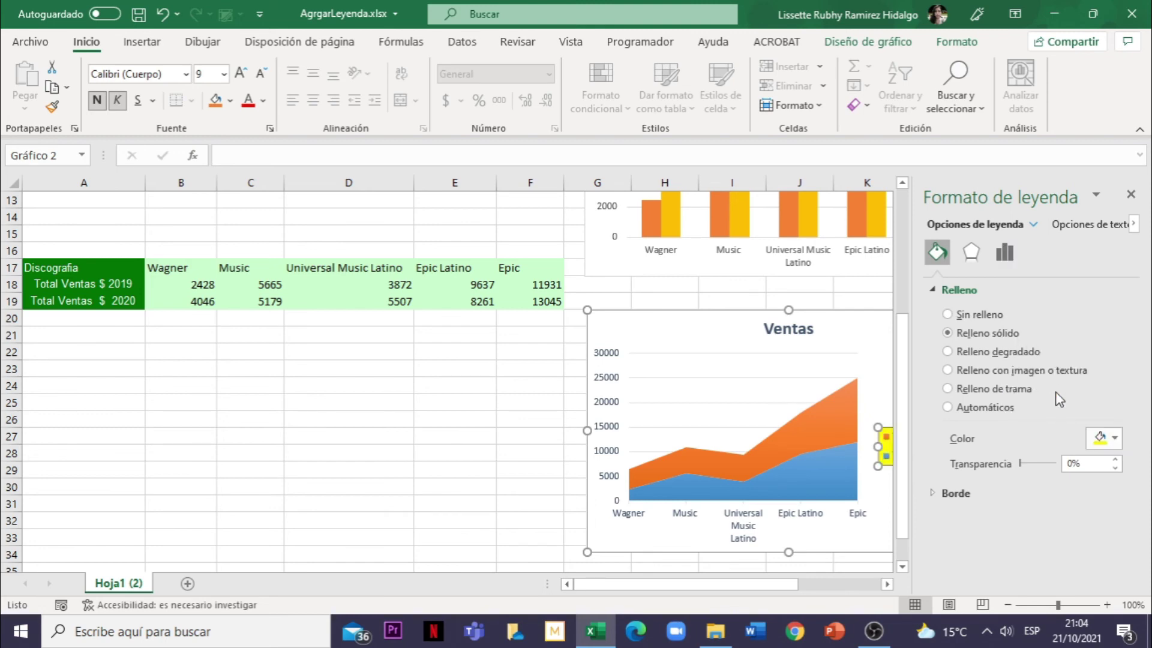
left_click(972, 254)
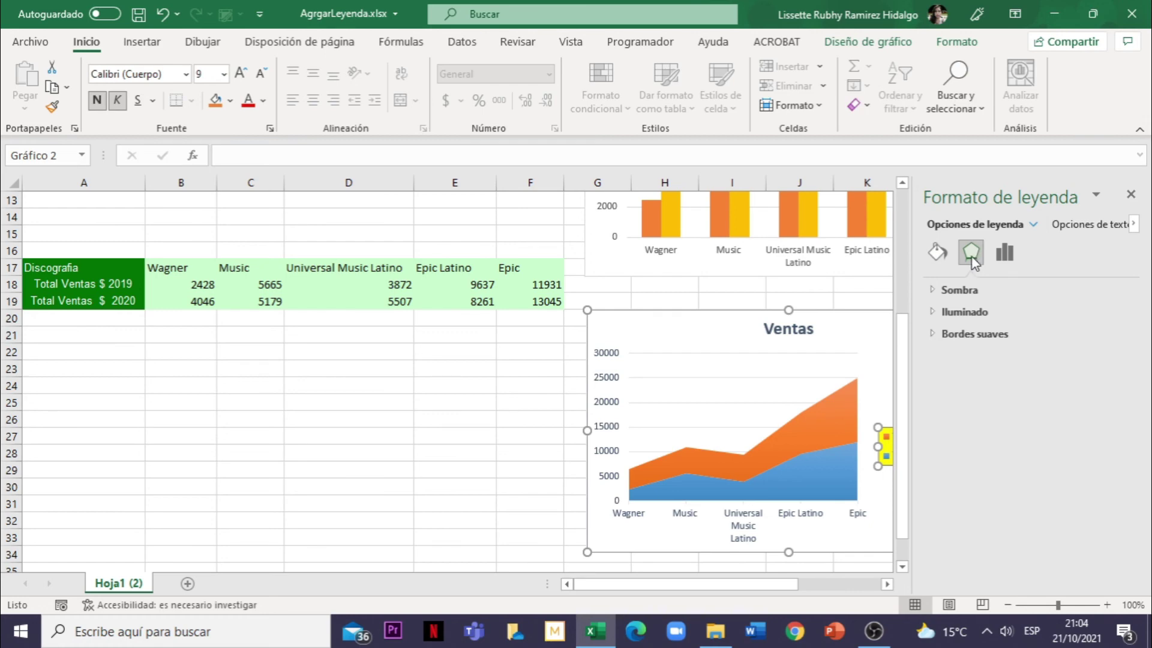
- Apply an Exterior shadow preset: 60% transparency, 4 pt blur, 90° angle, 3 pt distance
left_click(937, 293)
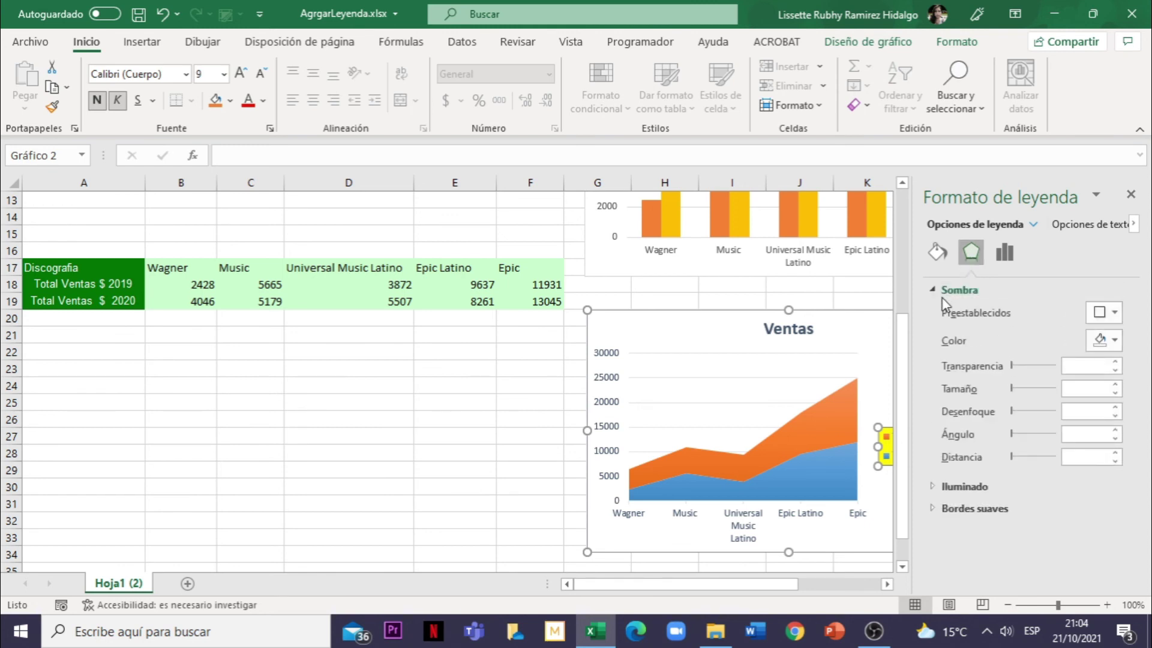
left_click(1116, 313)
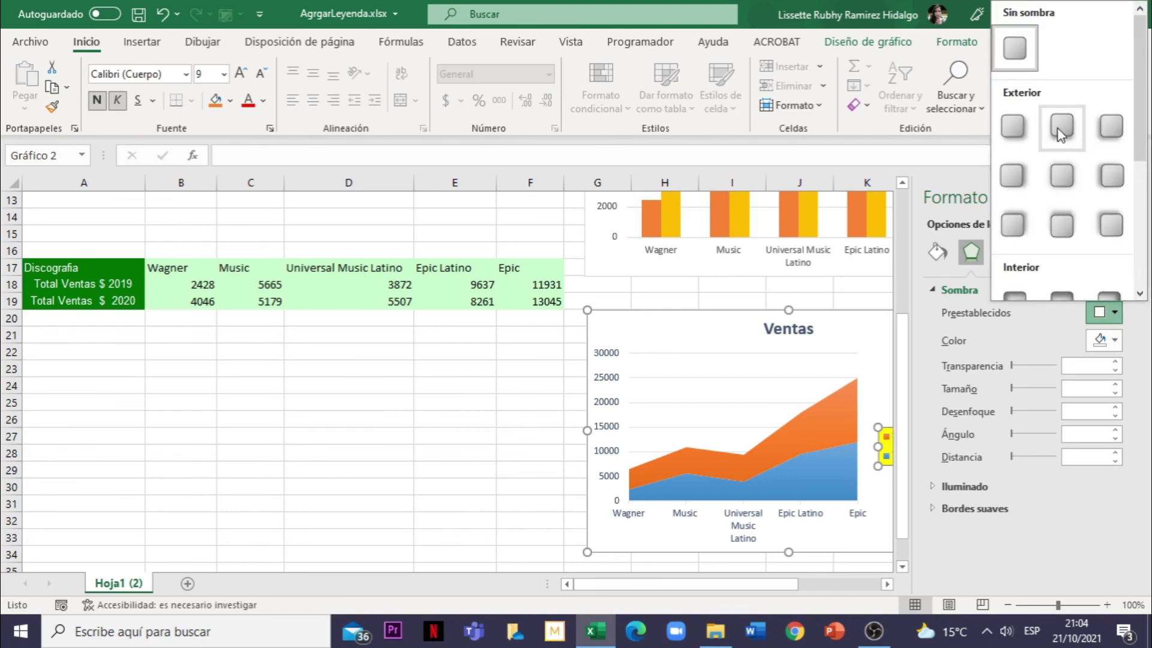
left_click(1062, 126)
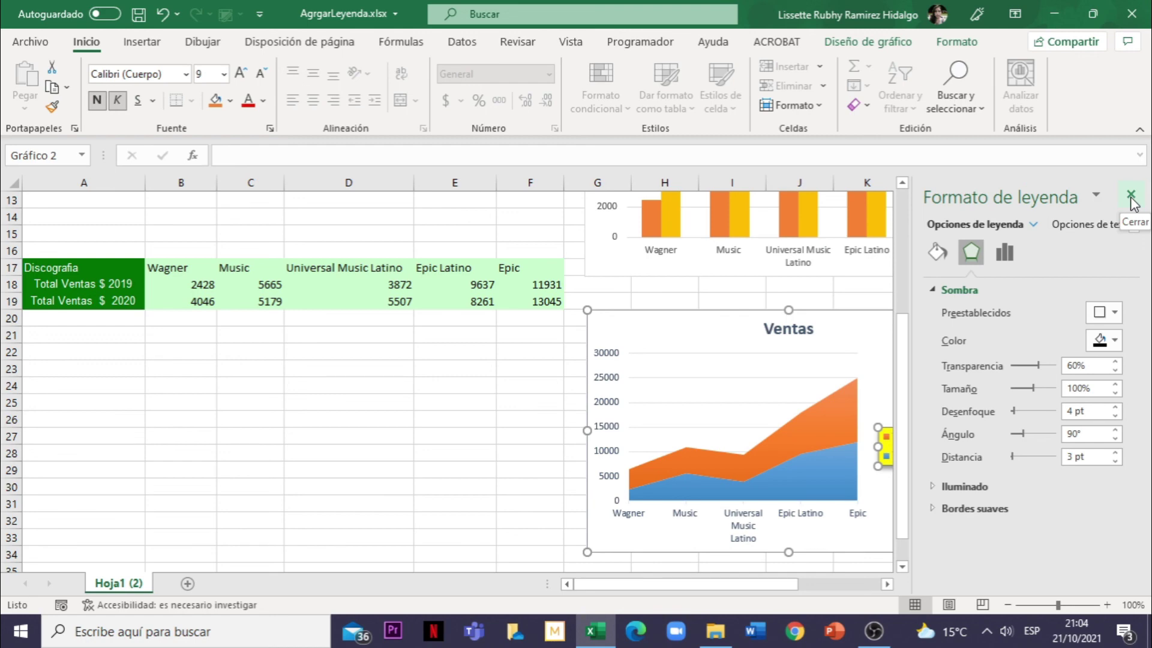
- Close the Formato de leyenda pane to finish the styled legend
left_click(1131, 198)
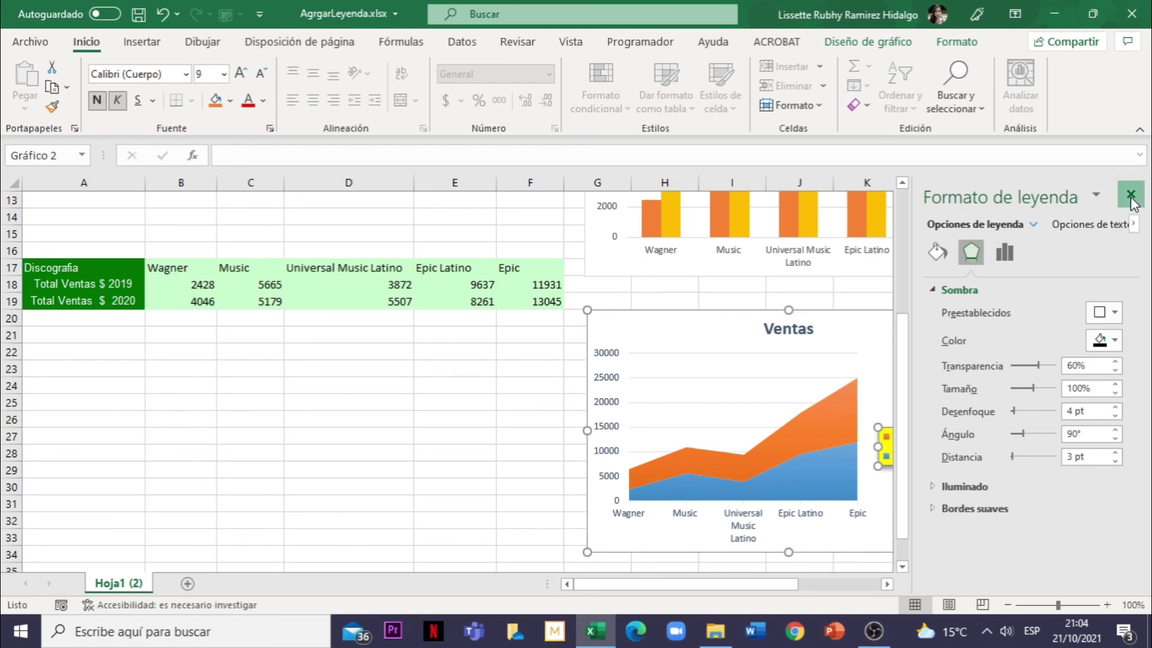